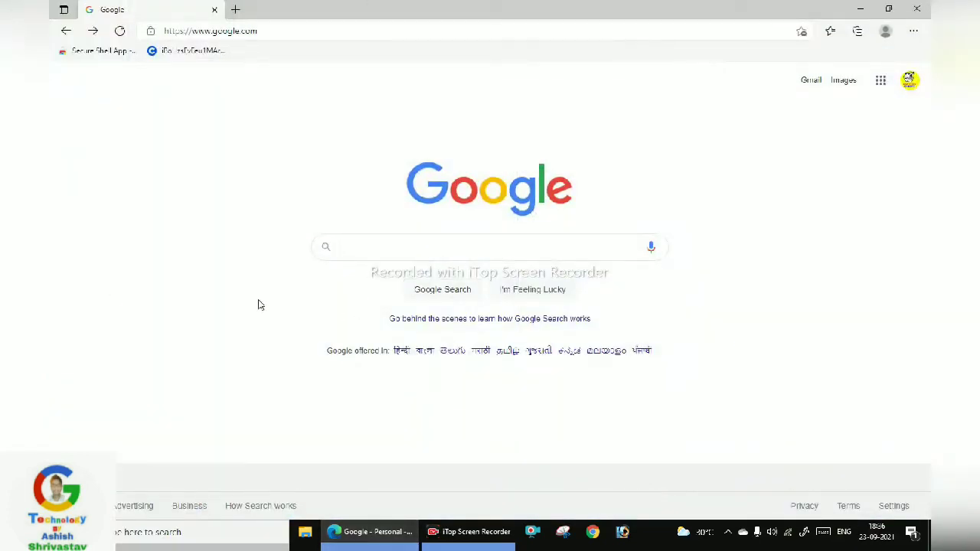
Search Google for 'nsdl pan apply online' via the autocomplete suggestion
text(nsdl pa)
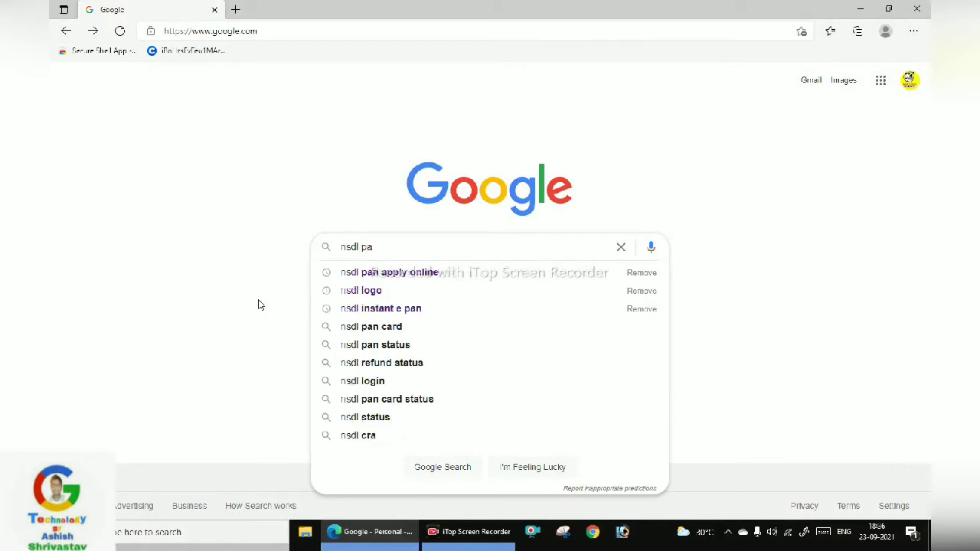
text(n a)
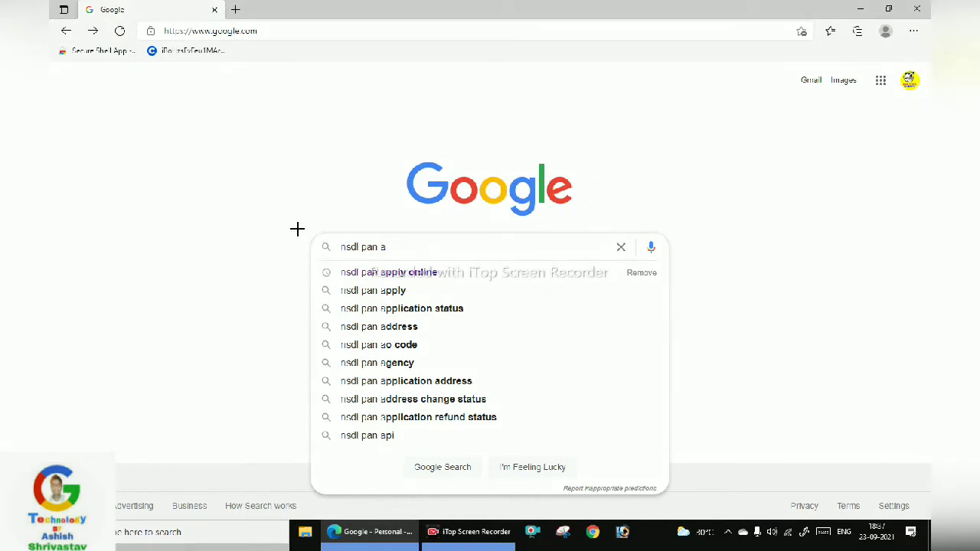
drag(330, 260, 465, 288)
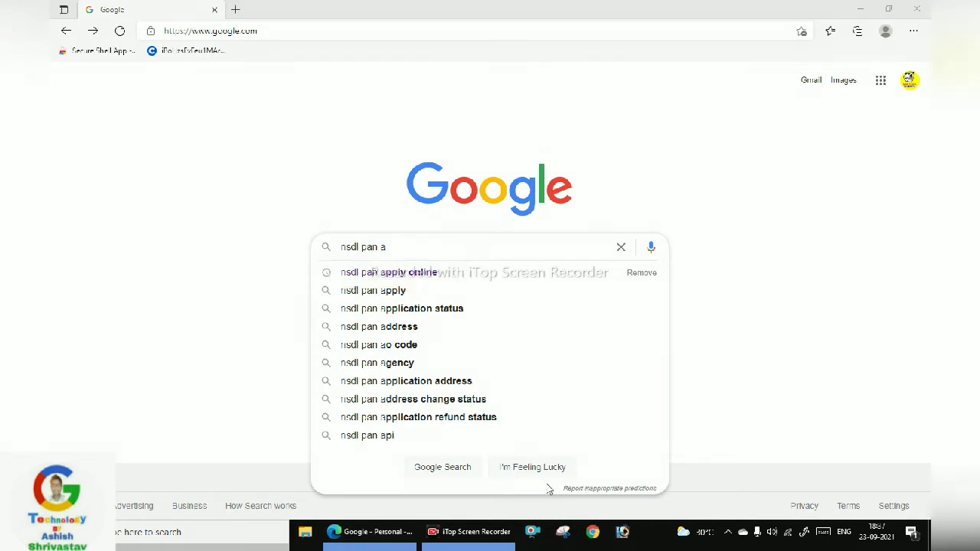
click(388, 274)
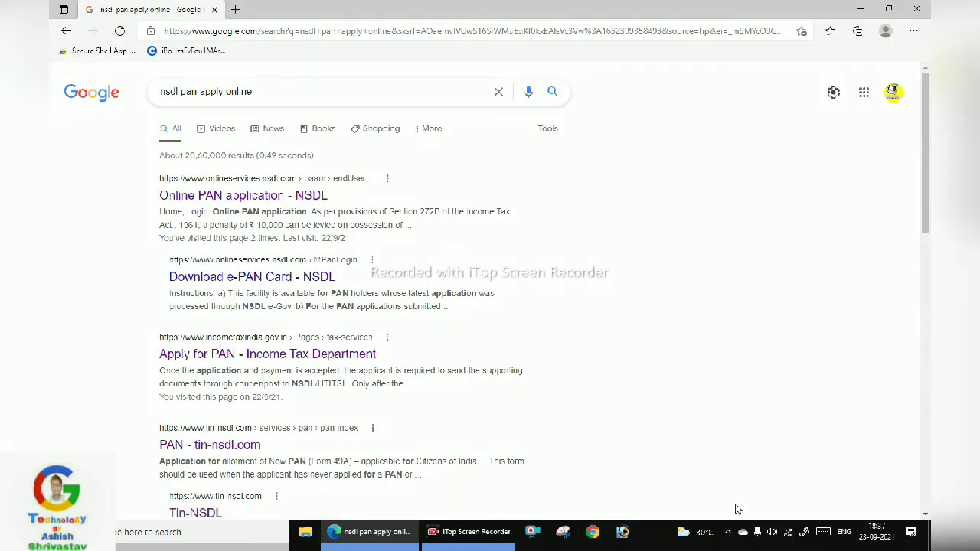
Open the 'Online PAN application - NSDL' search result
mouse_move(134, 165)
mouse_down()
mouse_move(158, 186)
mouse_move(361, 245)
mouse_move(400, 240)
mouse_up()
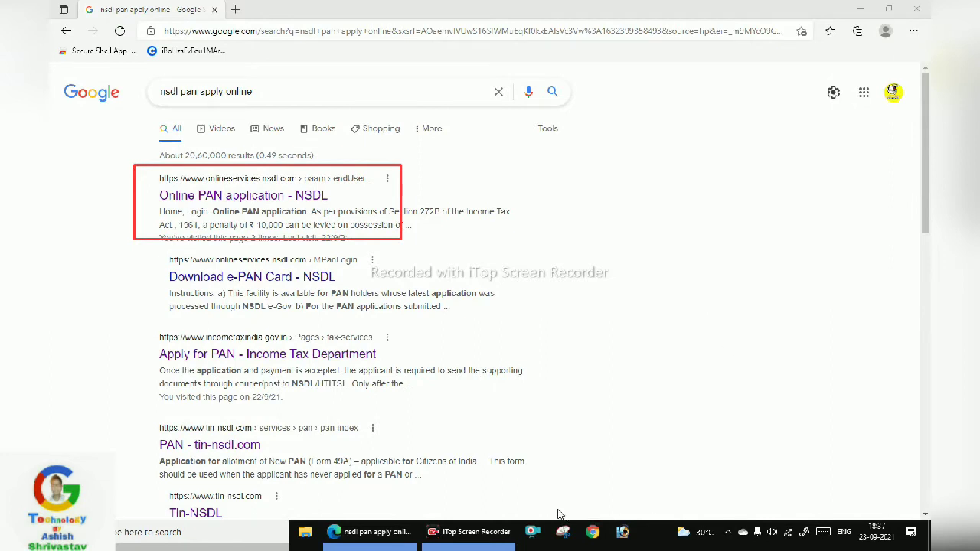
click(255, 201)
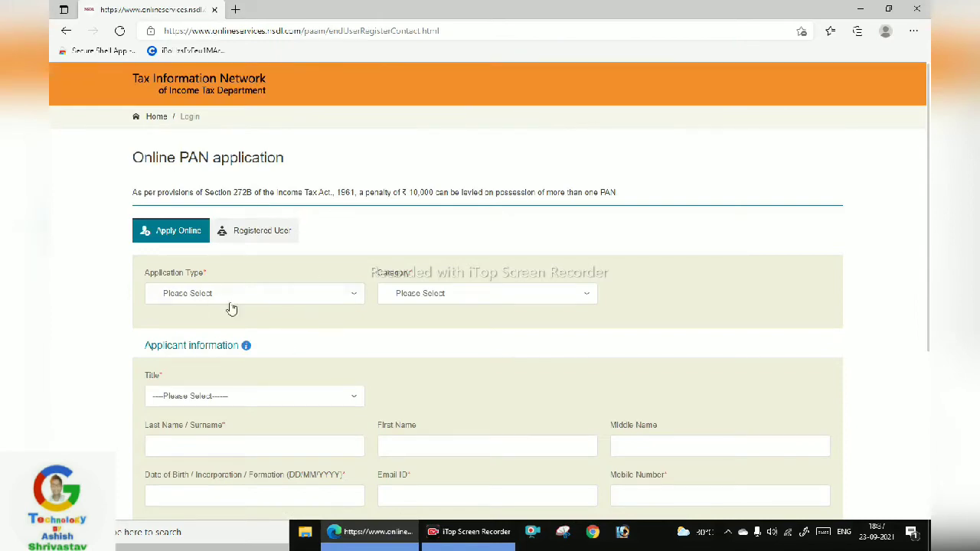
Choose New PAN - Indian Citizen (Form 49A), category INDIVIDUAL and title Shri
scroll(286, 381, down, 1)
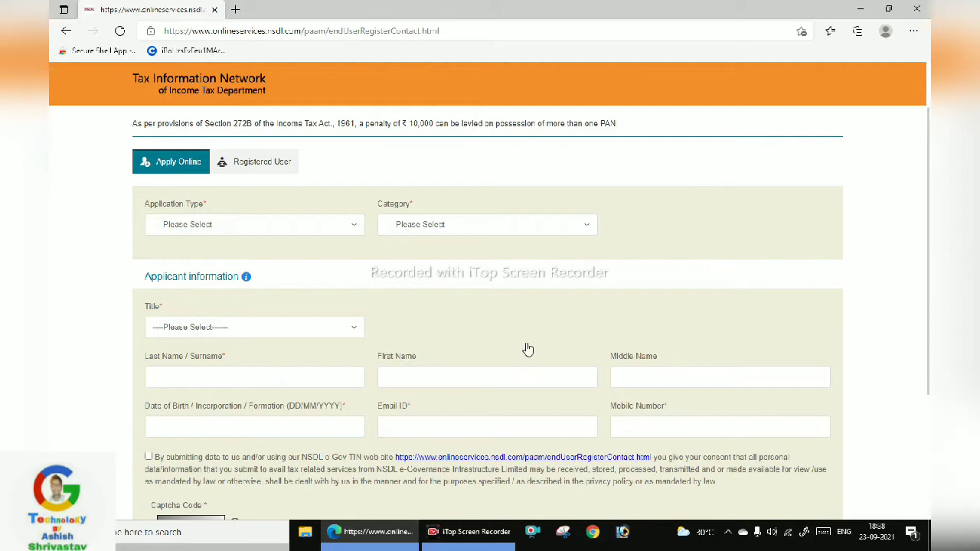
click(285, 234)
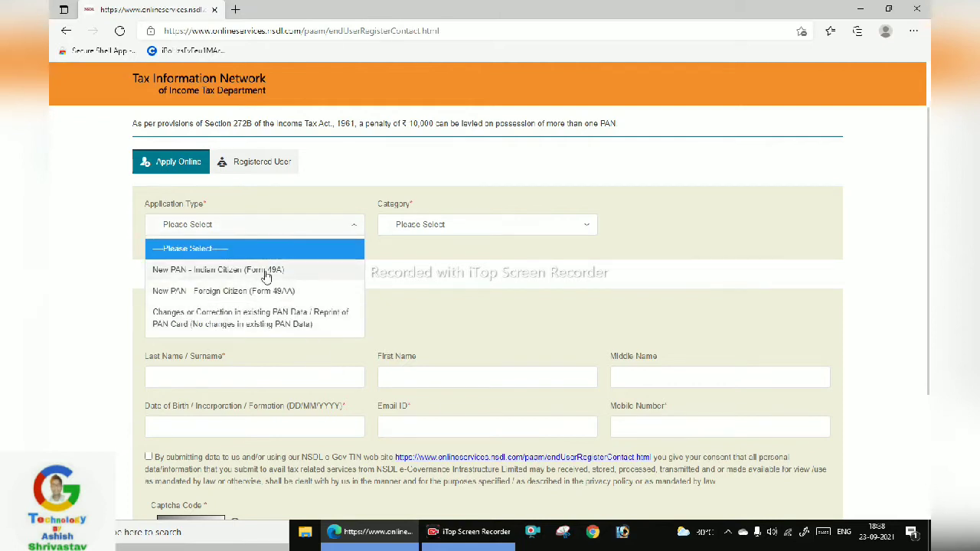
click(279, 273)
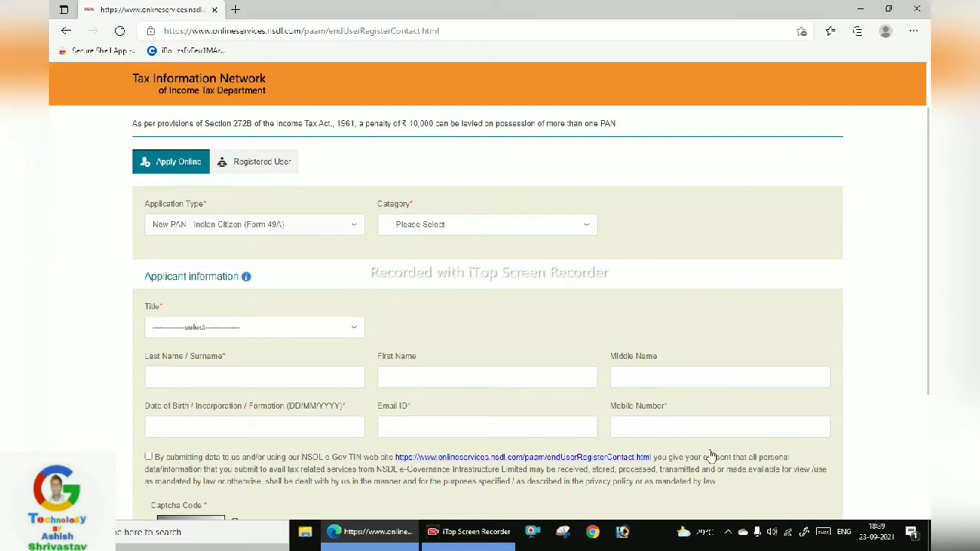
click(442, 230)
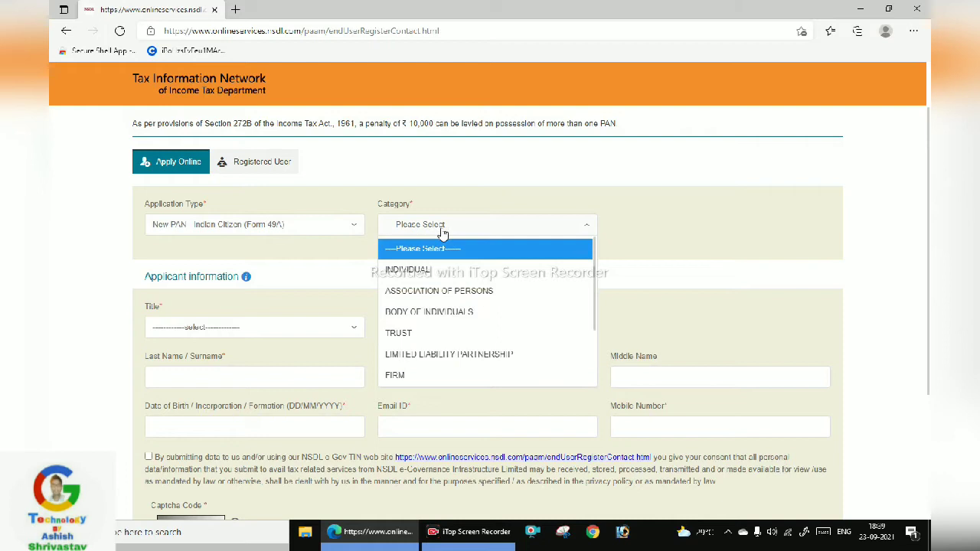
click(508, 268)
scroll(435, 292, down, 2)
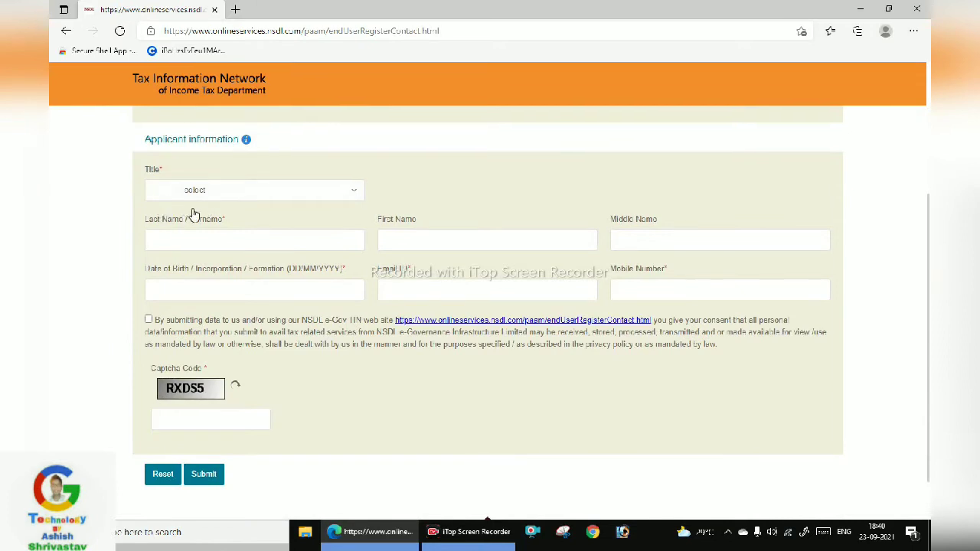
click(222, 200)
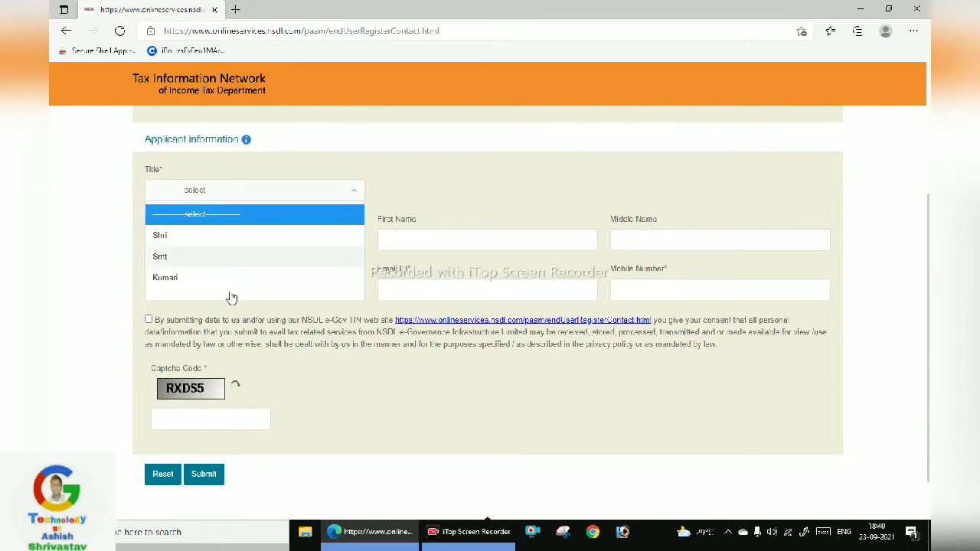
scroll(233, 253, down, 1)
scroll(233, 261, up, 1)
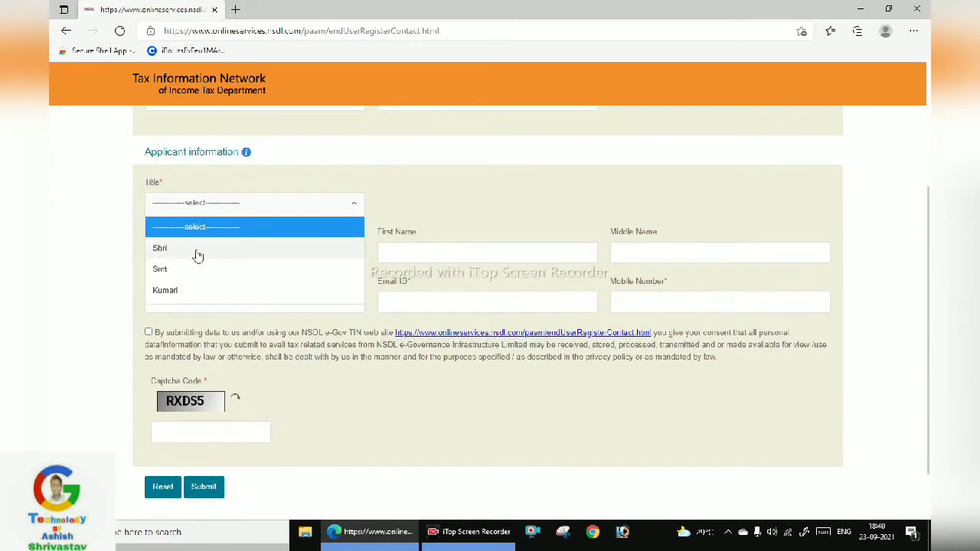
click(226, 248)
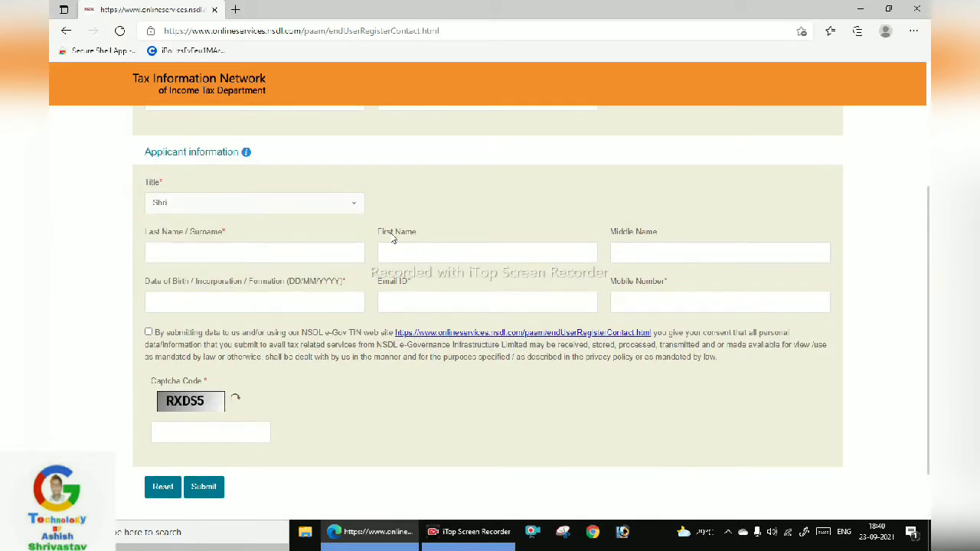
click(413, 251)
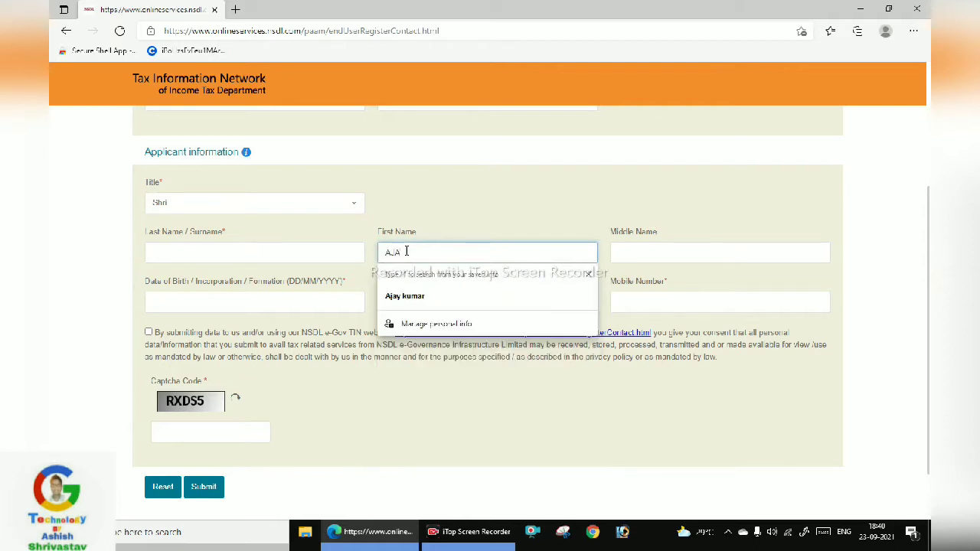
click(355, 253)
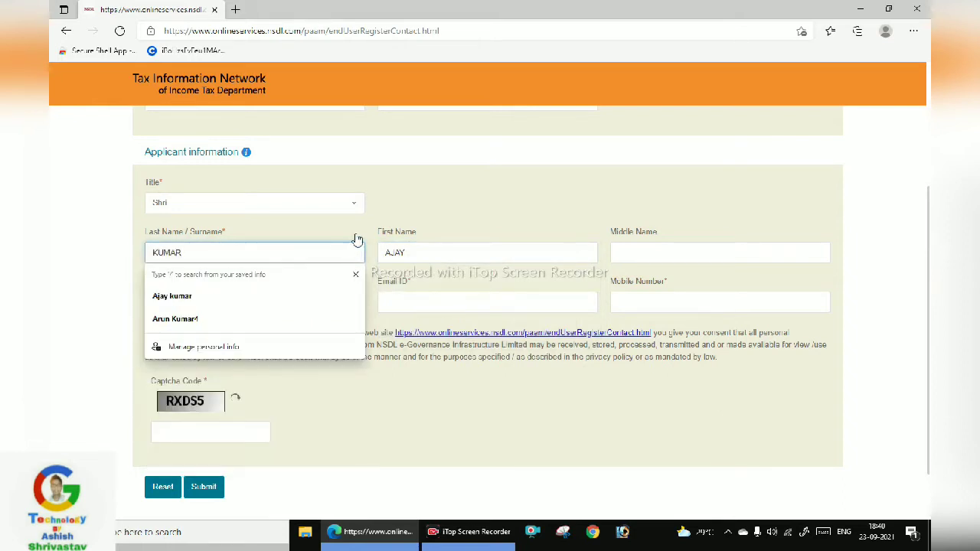
click(495, 405)
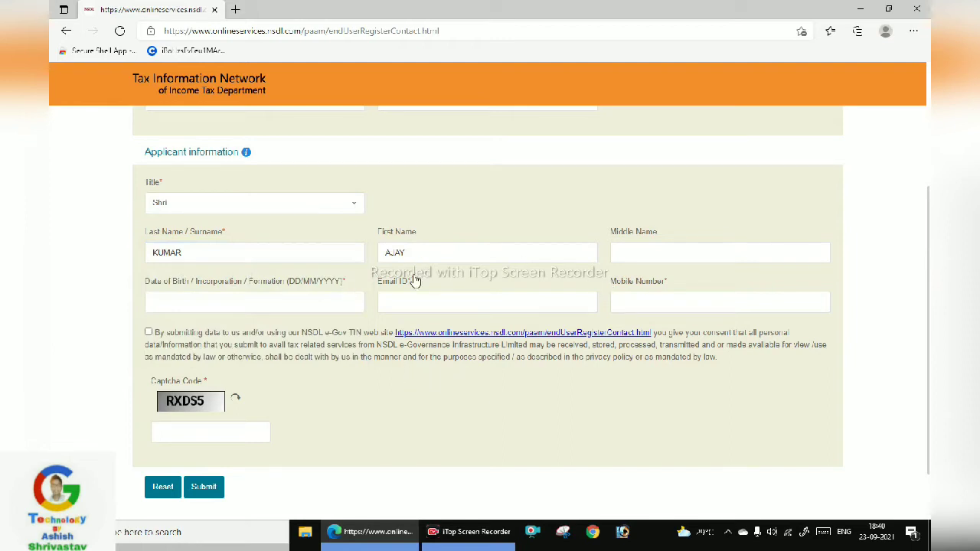
click(302, 303)
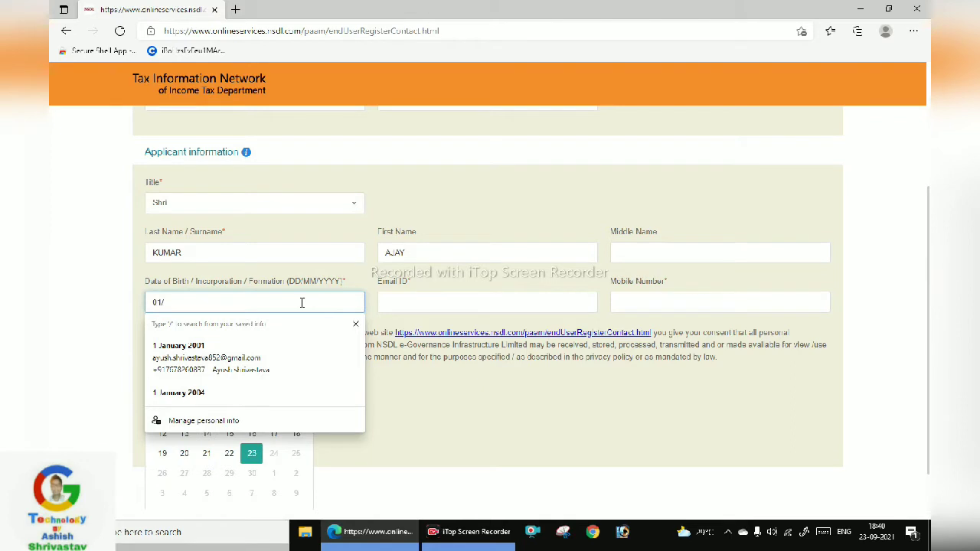
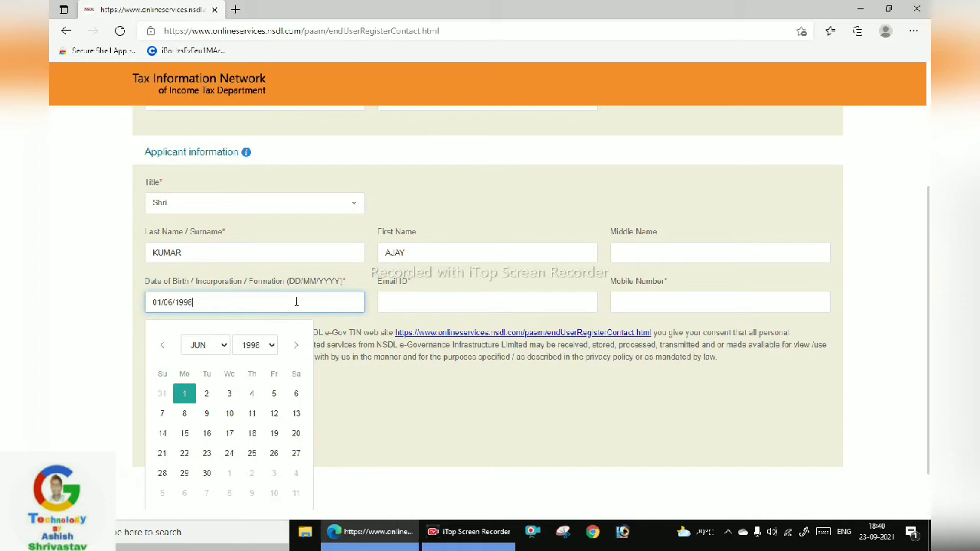
click(185, 395)
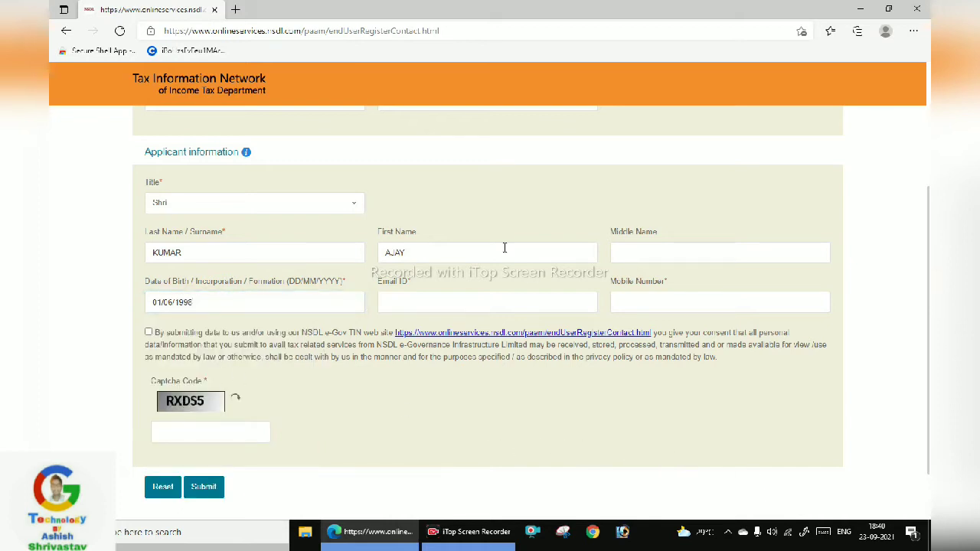
Fill in the applicant's e-mail address and mobile number
click(467, 306)
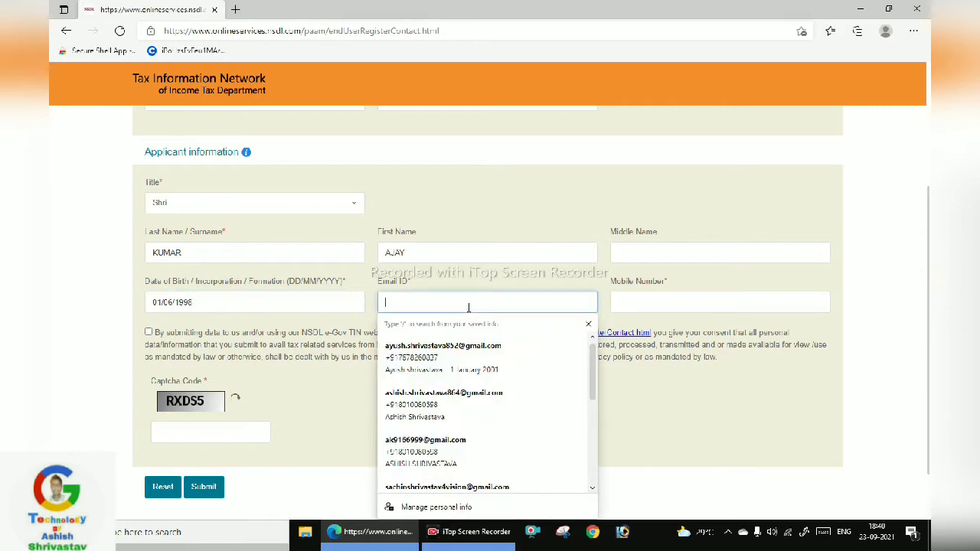
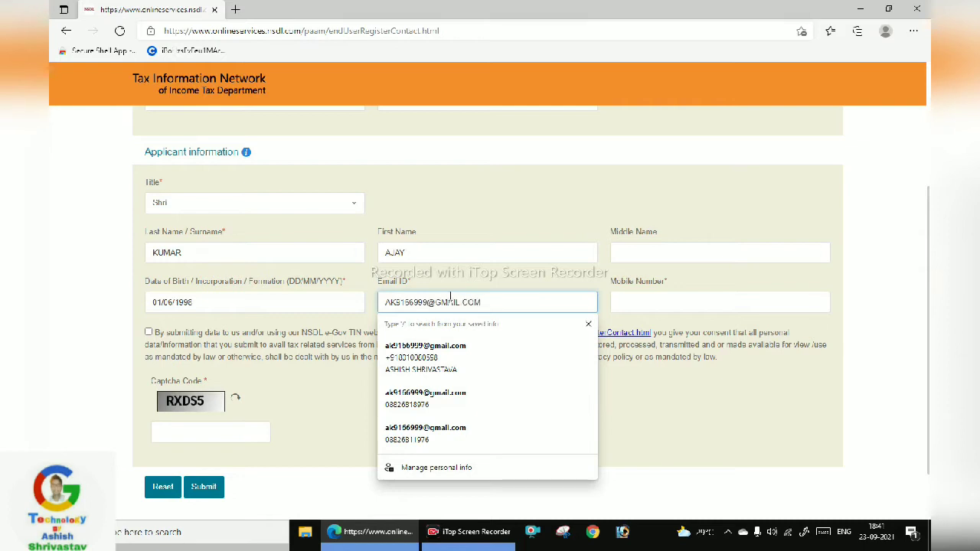
click(635, 301)
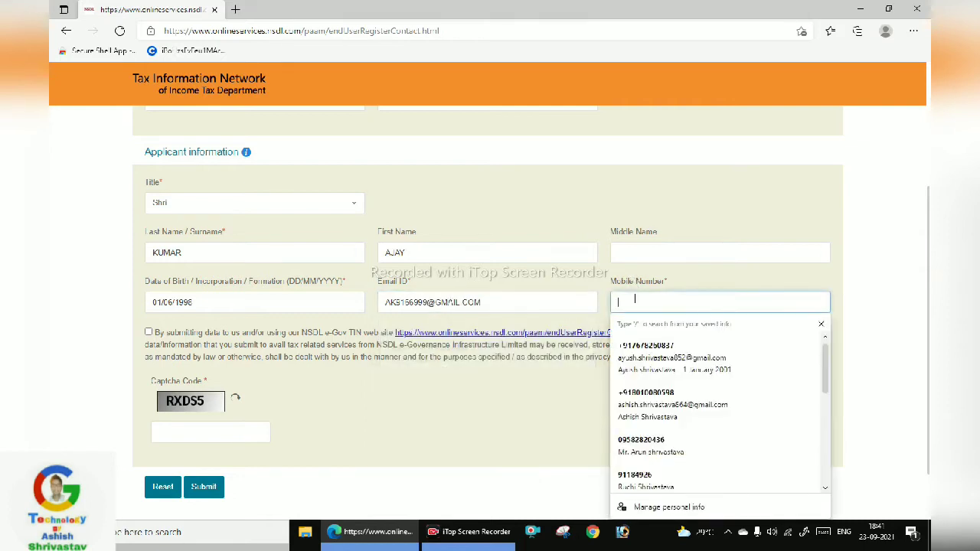
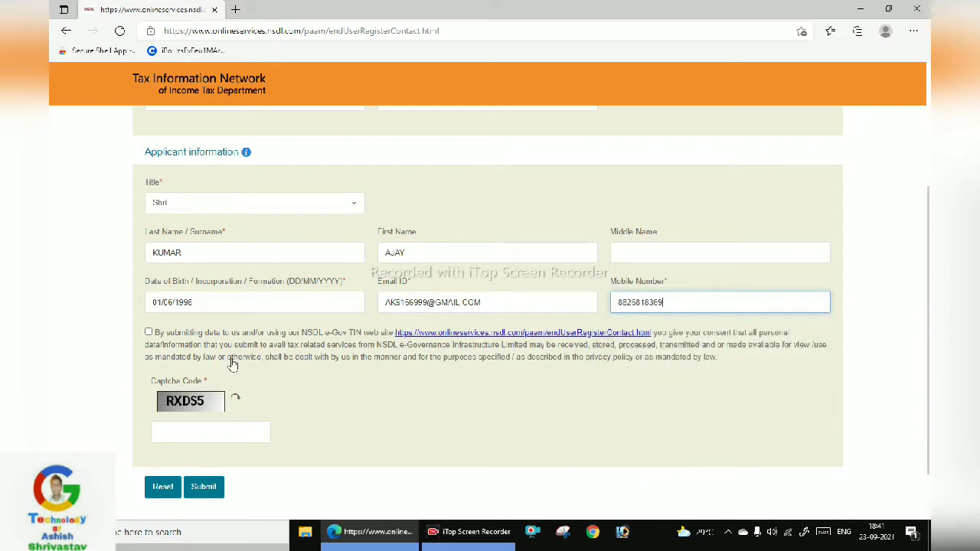
Tick the data consent box, enter the captcha code and submit the registration
click(148, 332)
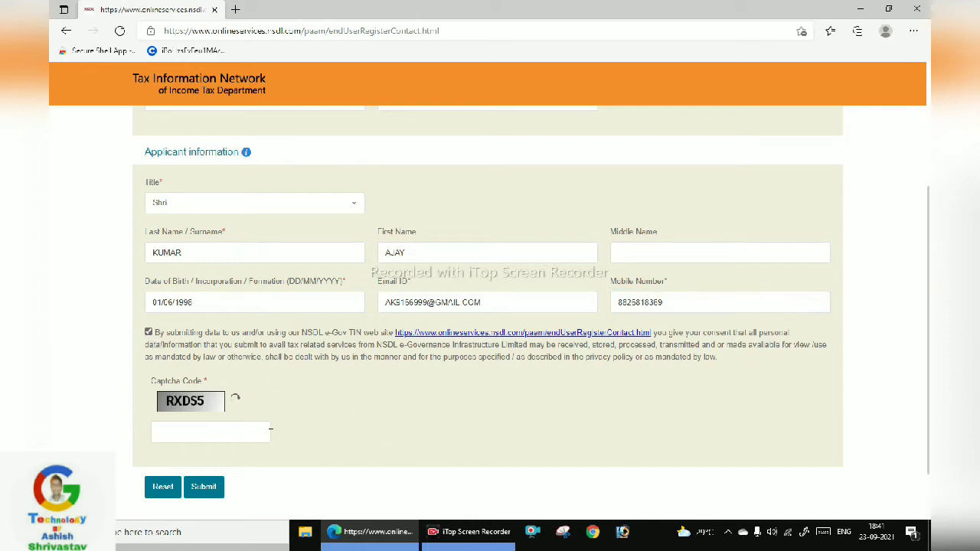
click(225, 432)
text(RXDS5)
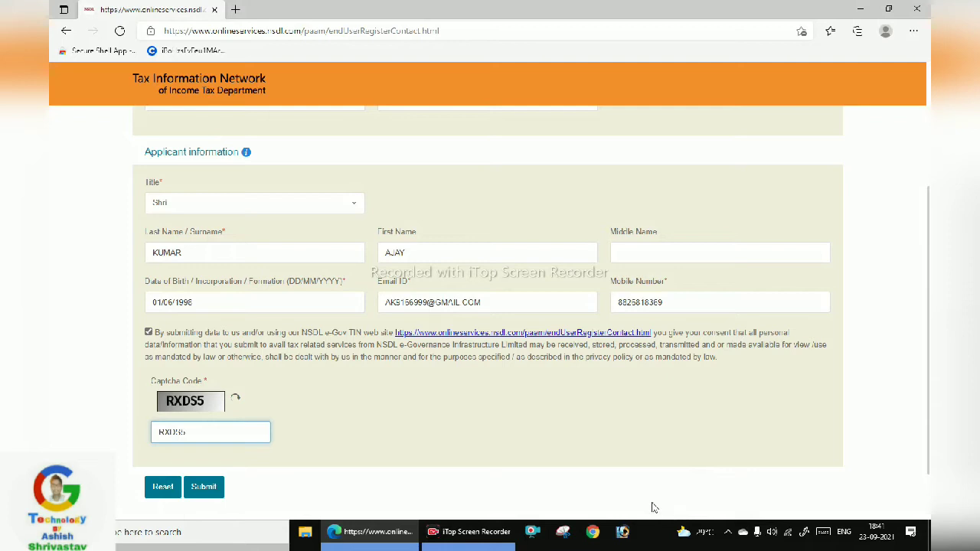
mouse_move(433, 436)
mouse_down()
mouse_move(267, 466)
mouse_move(229, 484)
mouse_up()
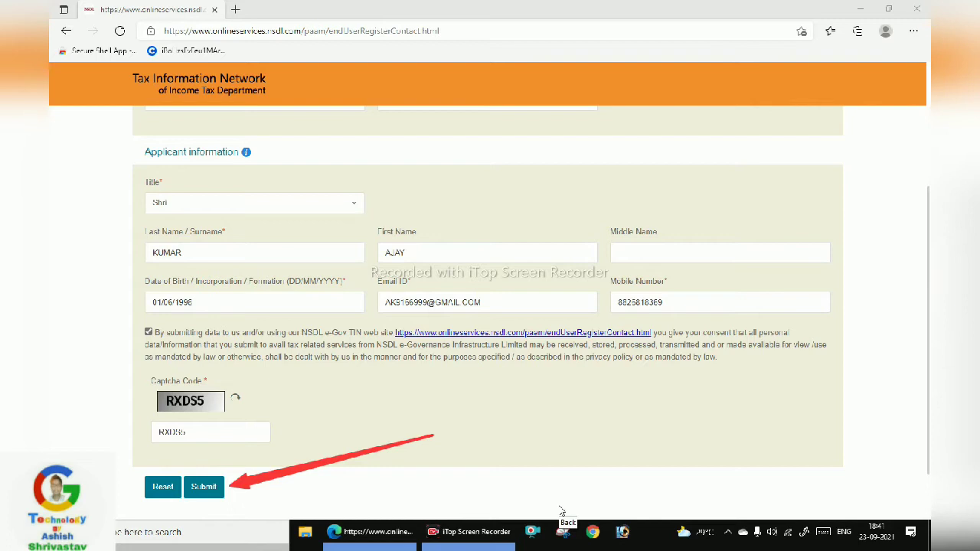
click(561, 512)
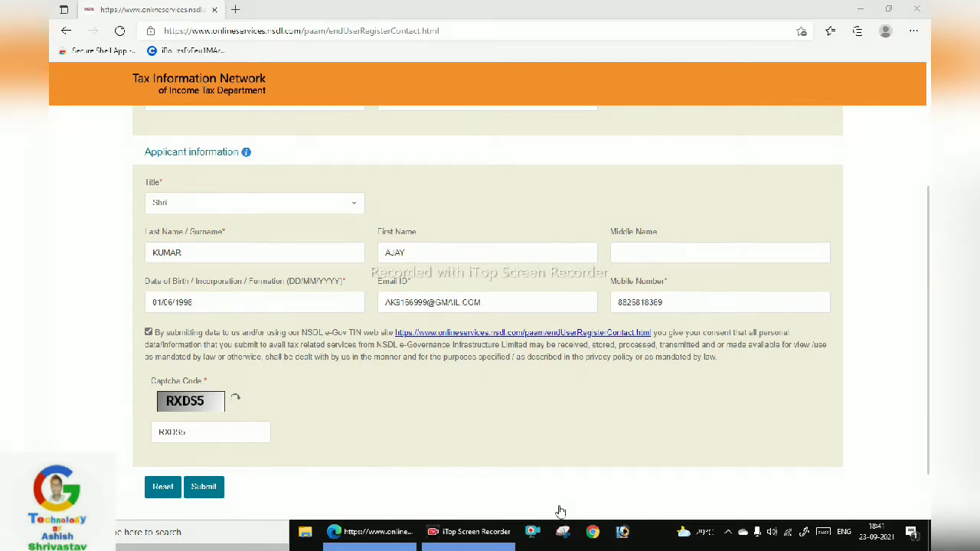
click(210, 489)
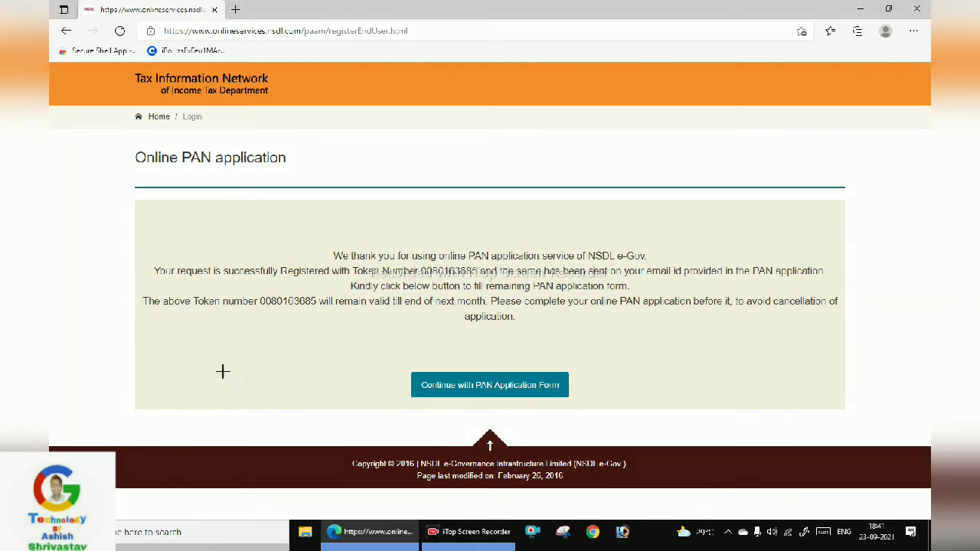
Continue from the registration confirmation to the full PAN application form
drag(172, 357, 411, 389)
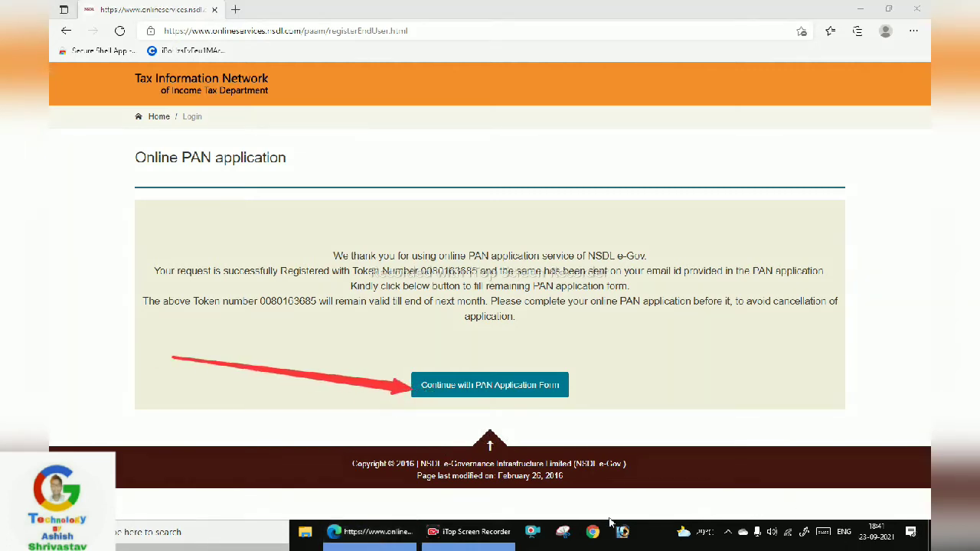
click(441, 384)
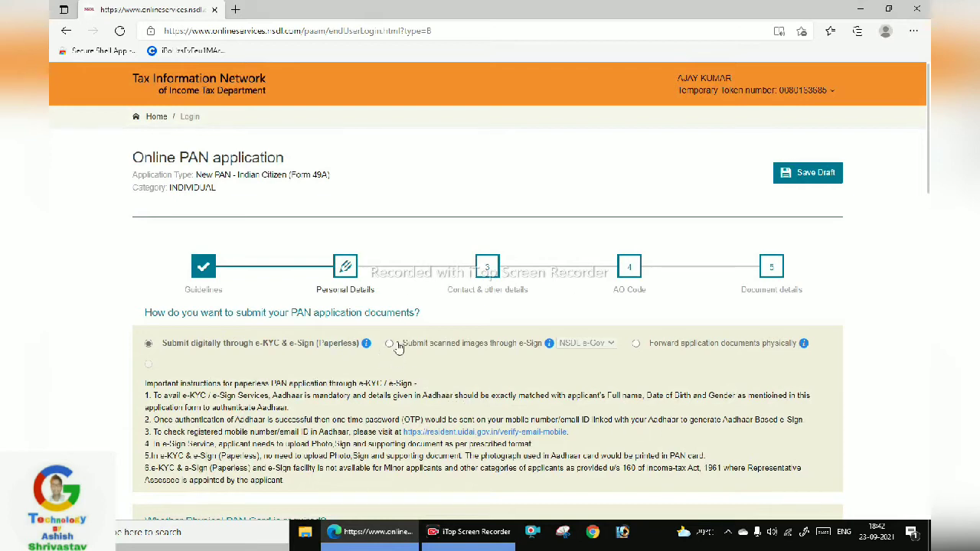
Select paperless e-KYC submission instead of scanned images via e-Sign
click(395, 344)
mouse_move(351, 348)
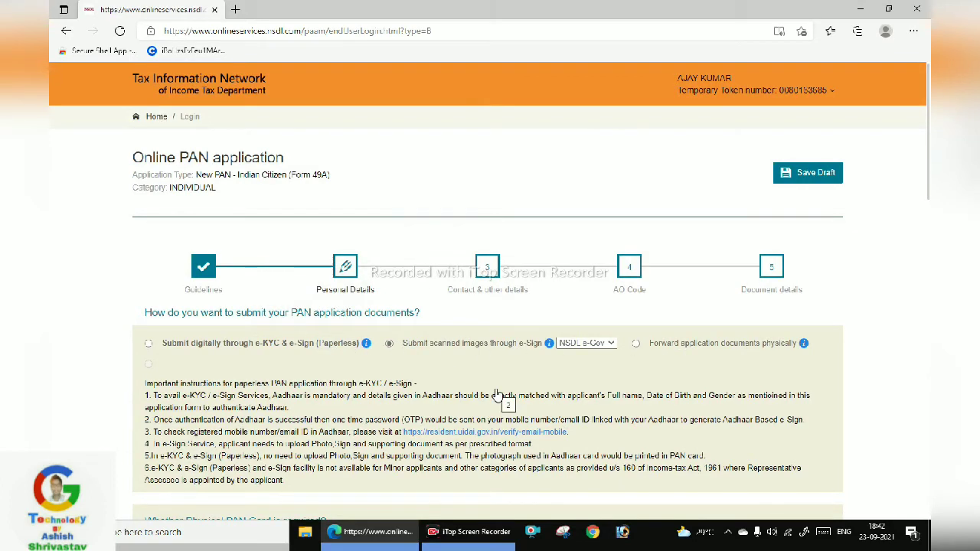
click(262, 344)
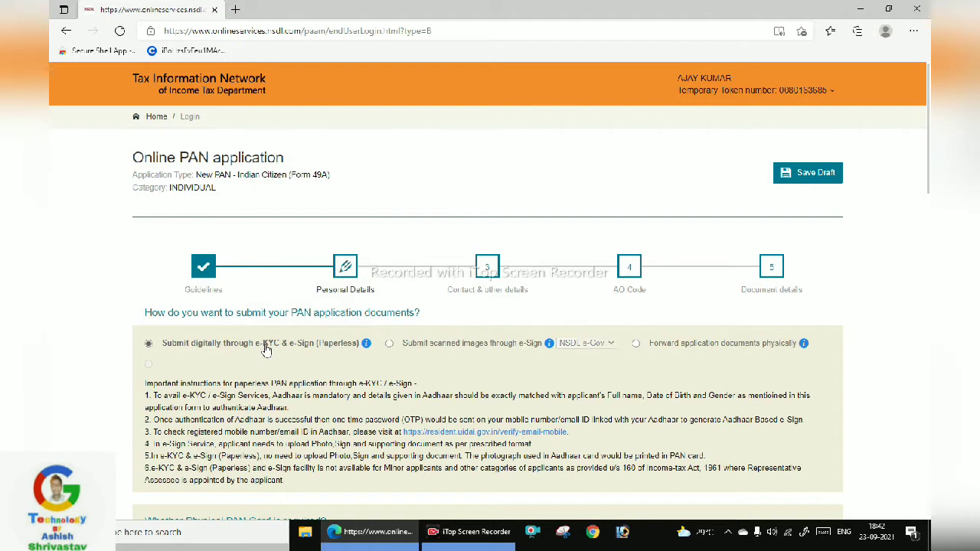
scroll(305, 363, down, 3)
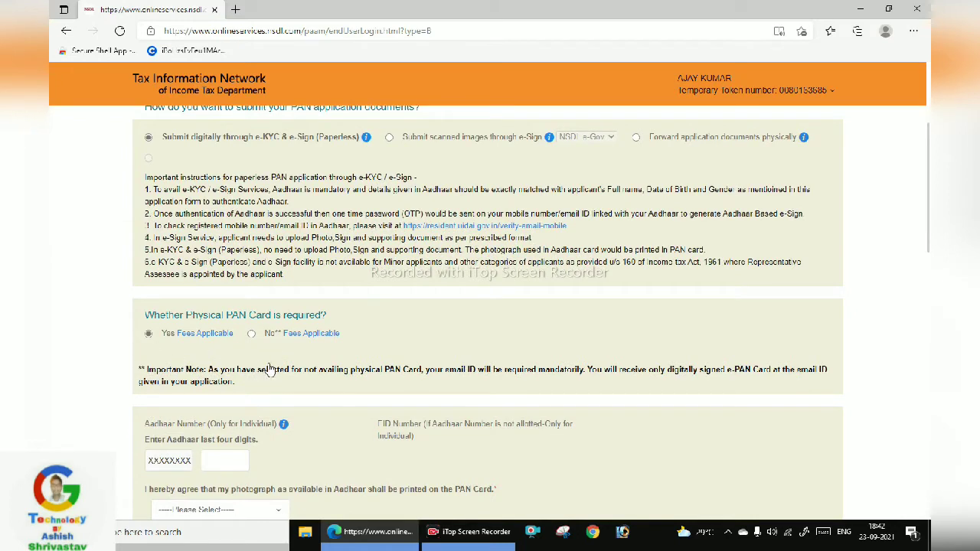
scroll(343, 413, down, 1)
scroll(342, 413, down, 2)
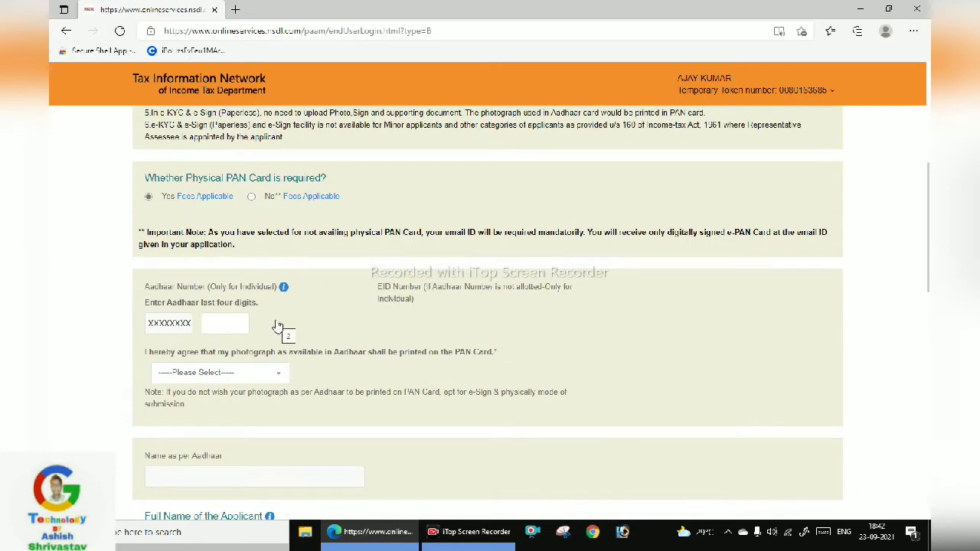
Enter the Aadhaar last four digits and set Aadhaar photo printing to Yes
click(219, 332)
click(206, 376)
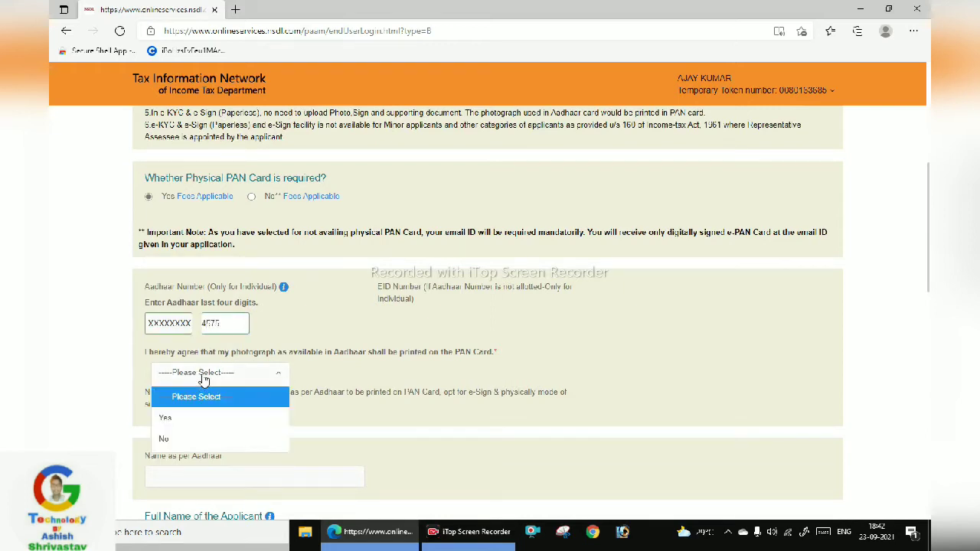
click(249, 420)
scroll(212, 372, down, 3)
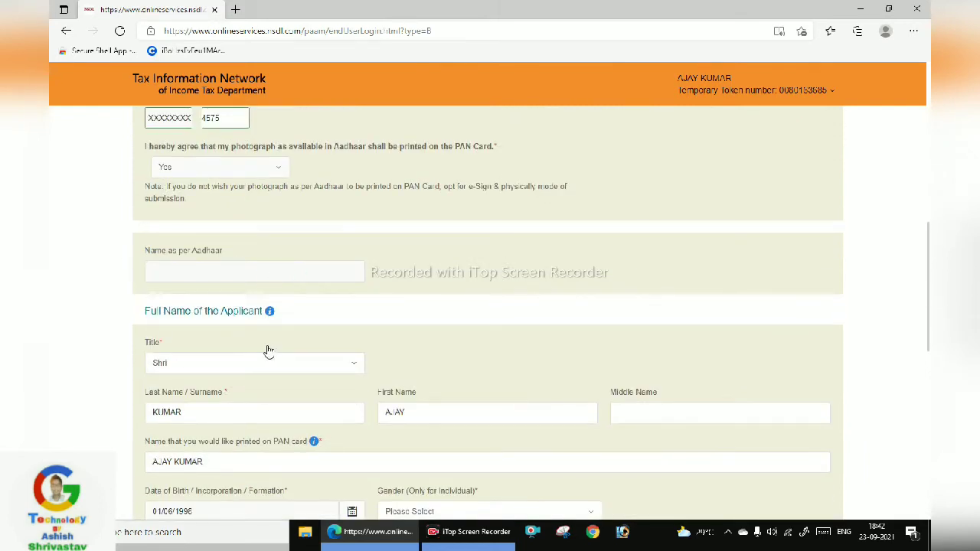
Set the applicant's gender to Male
scroll(265, 345, down, 2)
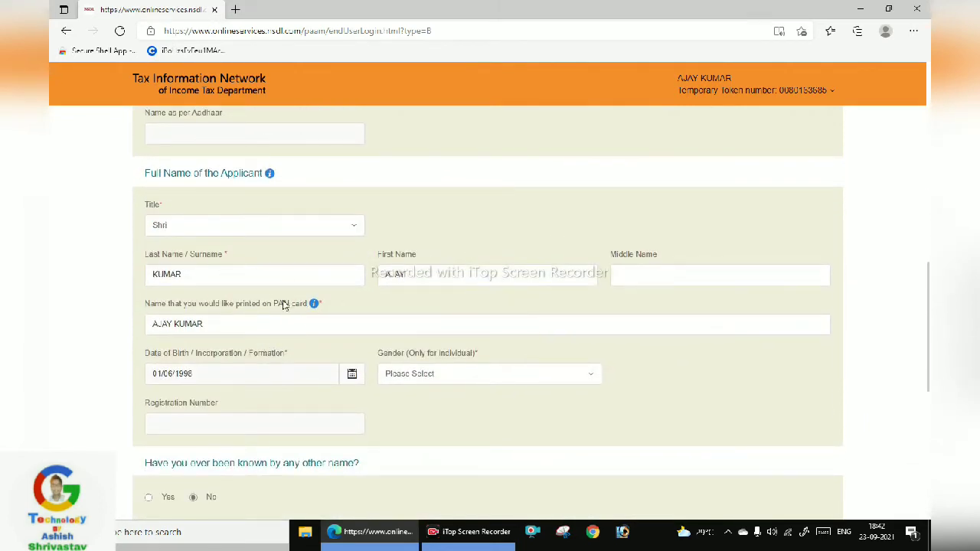
click(452, 373)
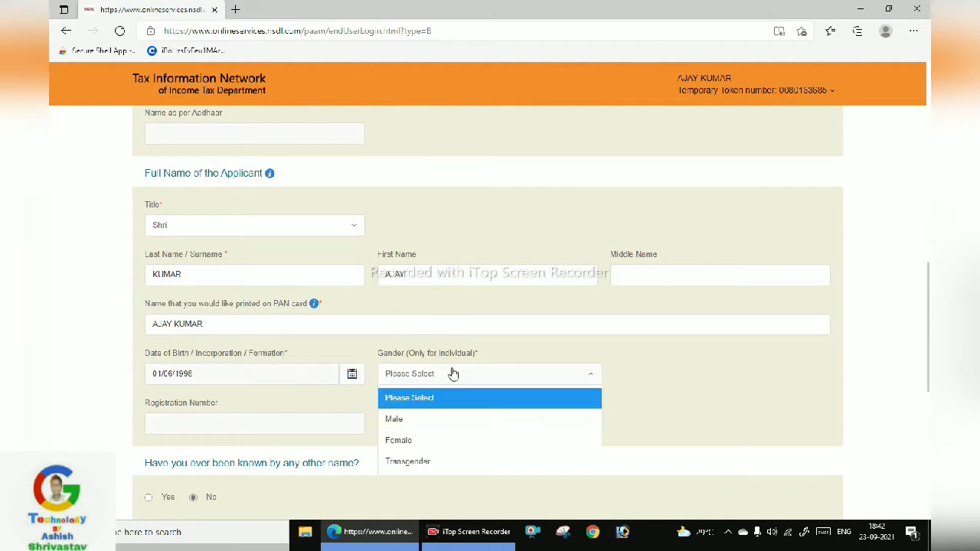
click(419, 420)
scroll(414, 405, down, 2)
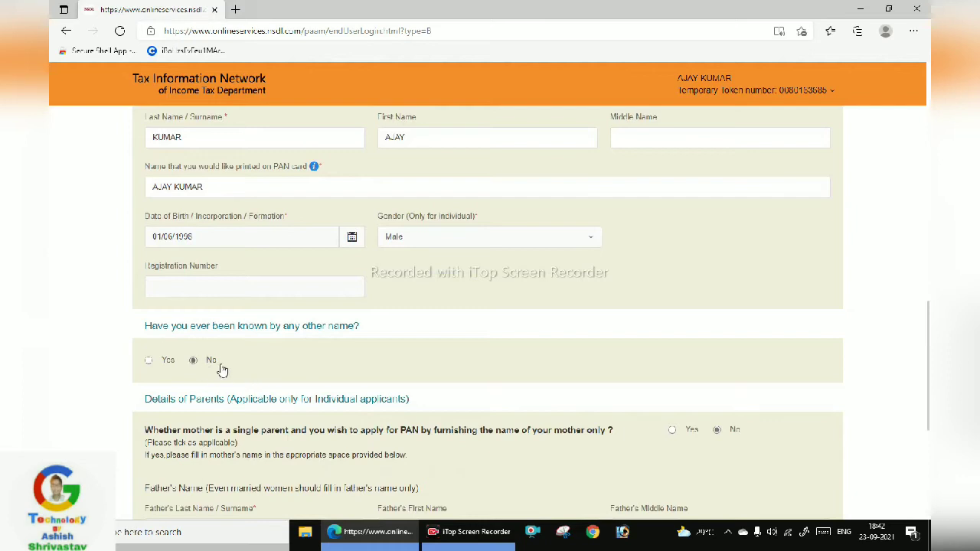
scroll(228, 378, down, 3)
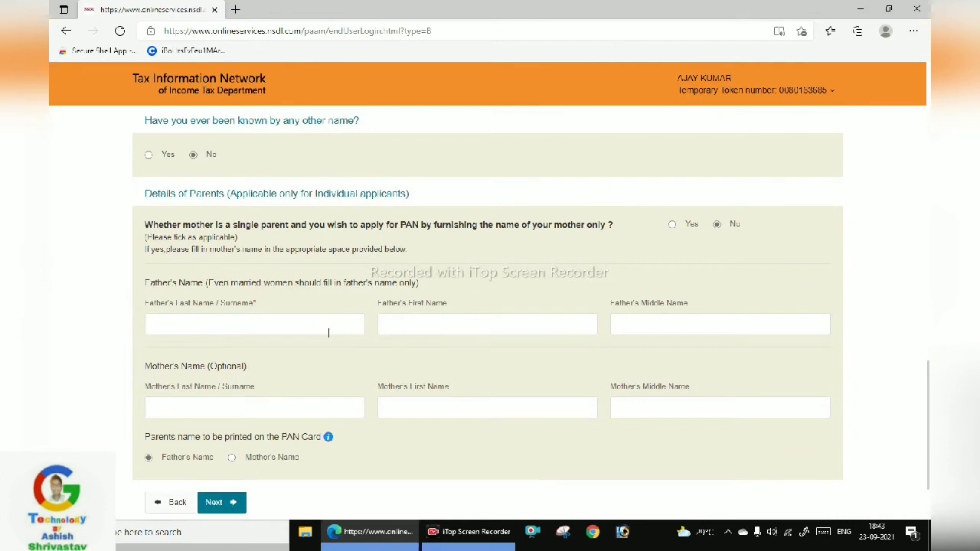
Fill in the father's and mother's first names and surnames
click(407, 331)
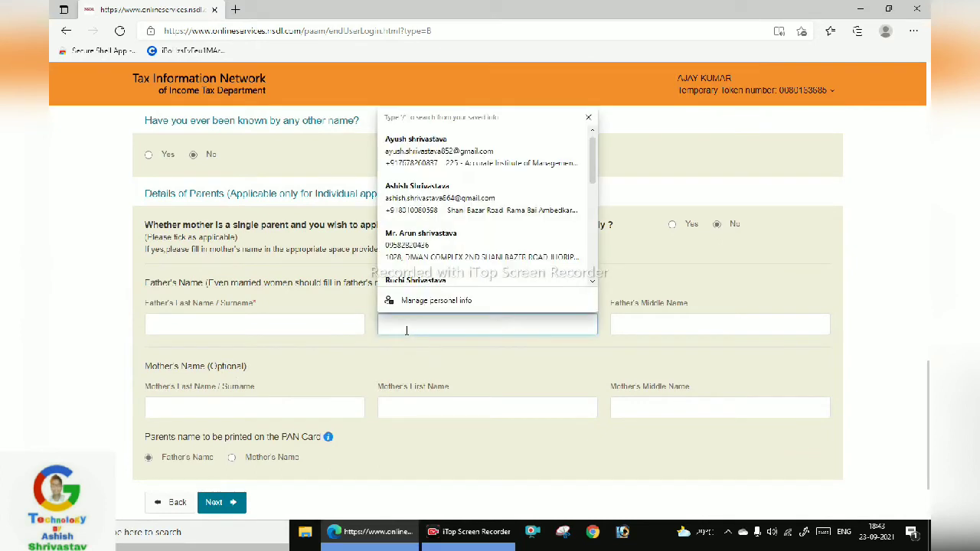
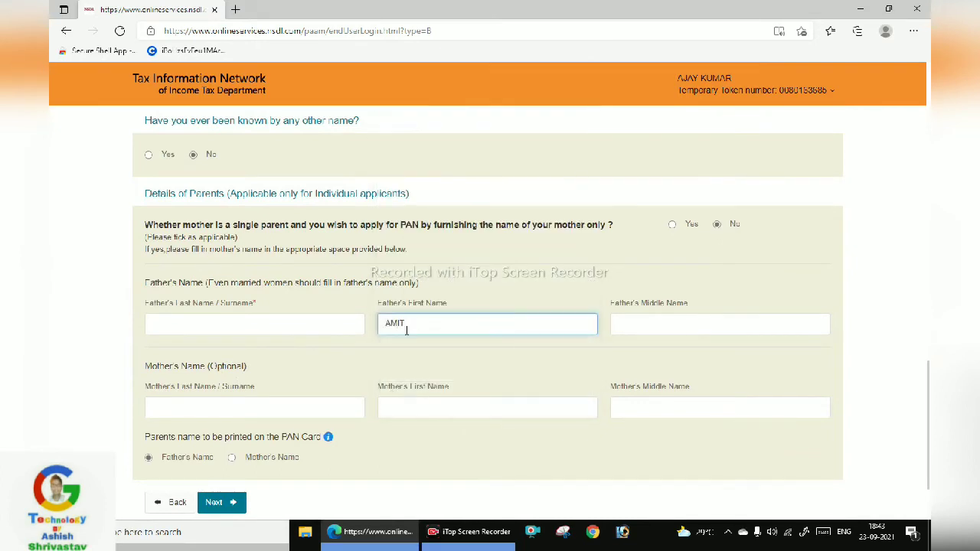
click(308, 321)
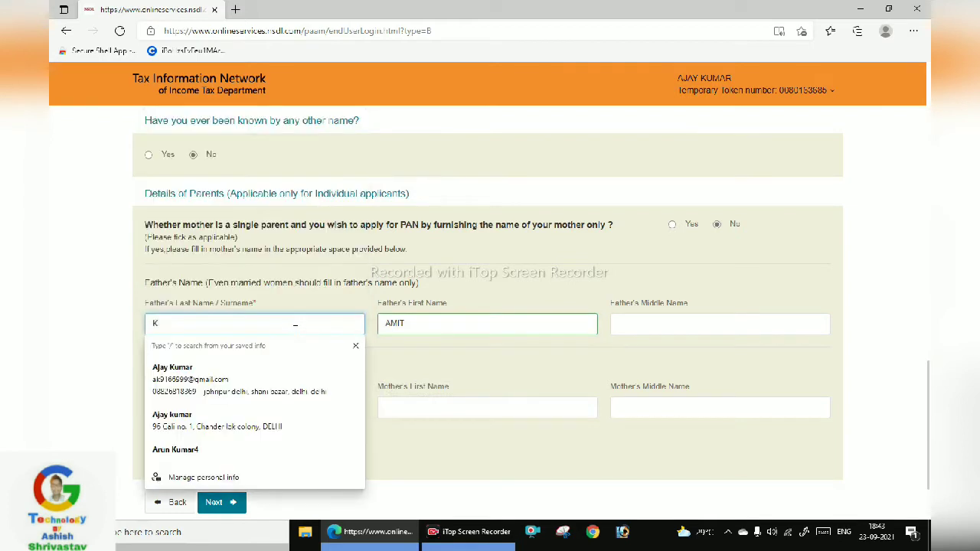
click(423, 377)
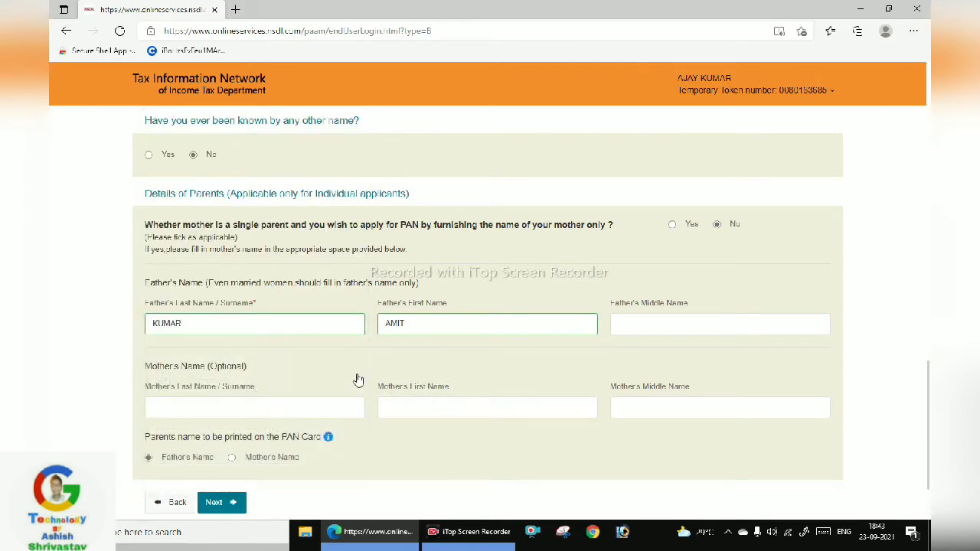
click(472, 409)
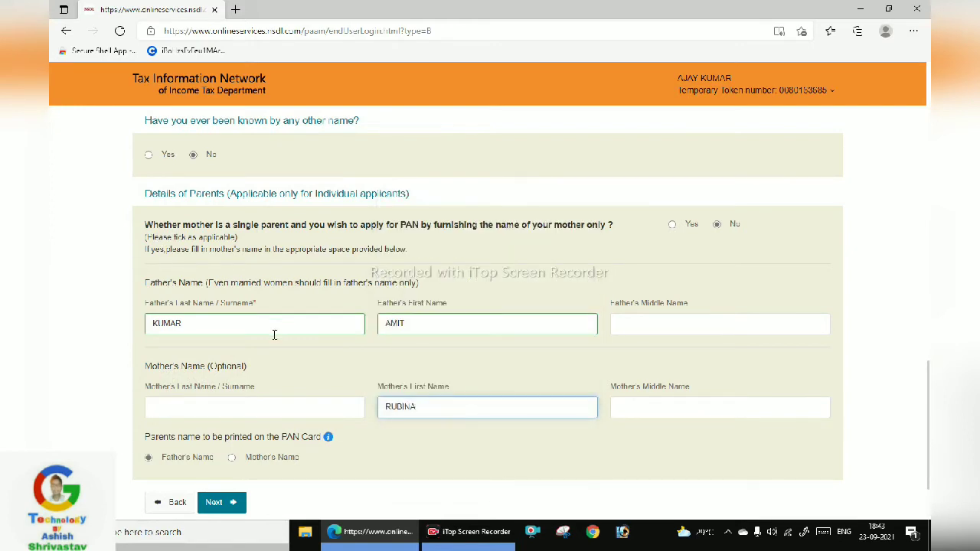
click(278, 407)
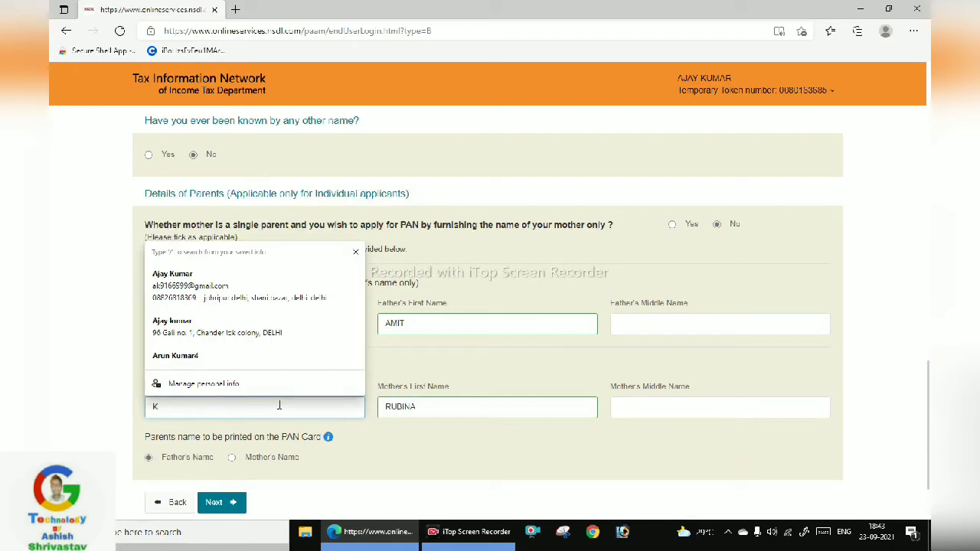
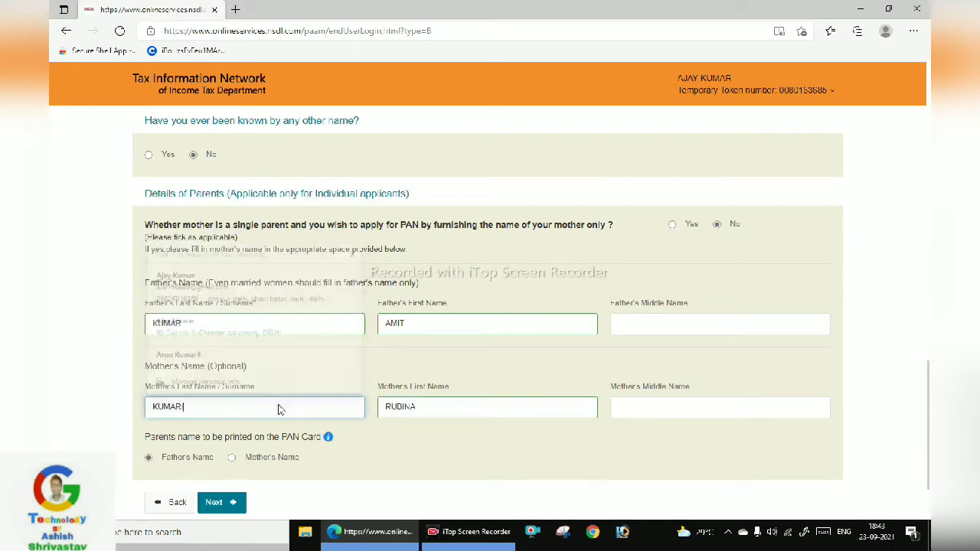
scroll(479, 432, down, 1)
scroll(478, 431, down, 1)
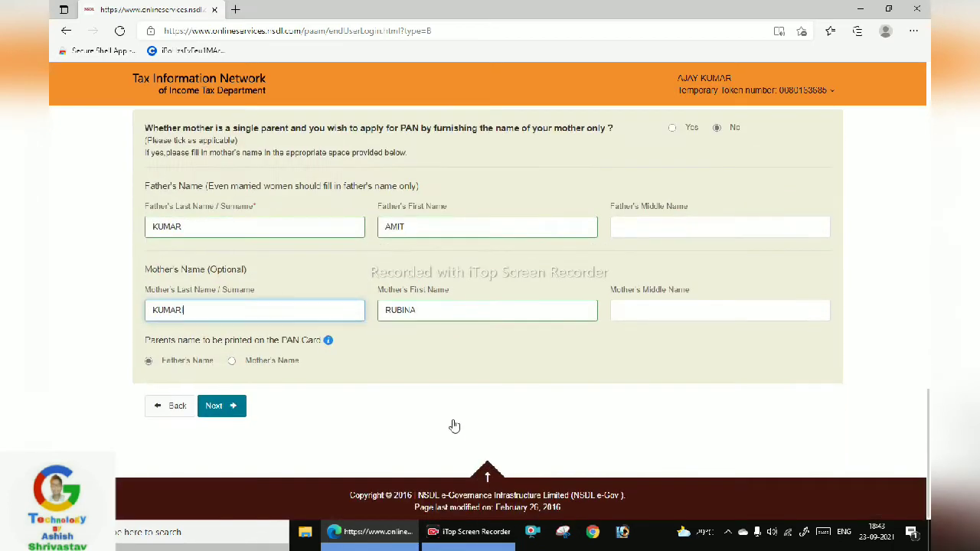
click(233, 409)
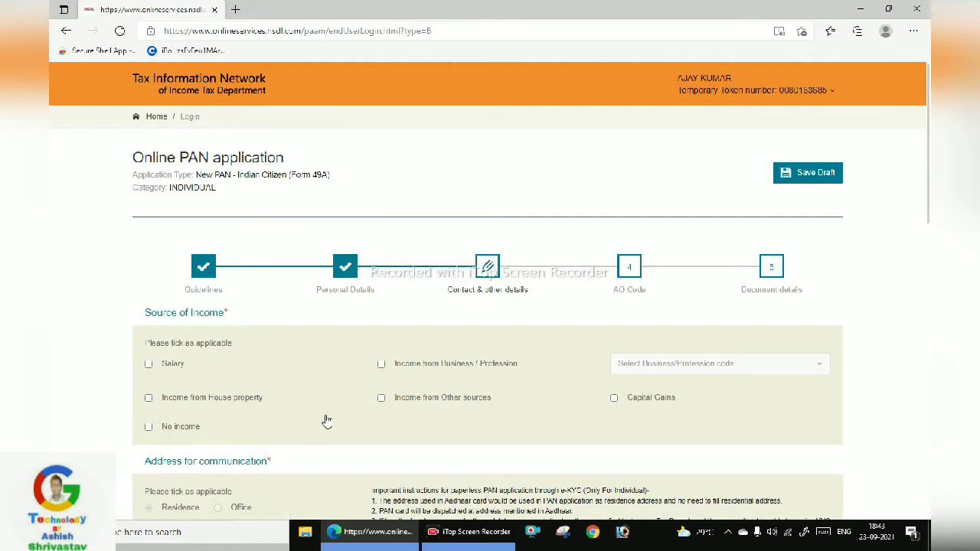
click(178, 430)
scroll(230, 413, down, 2)
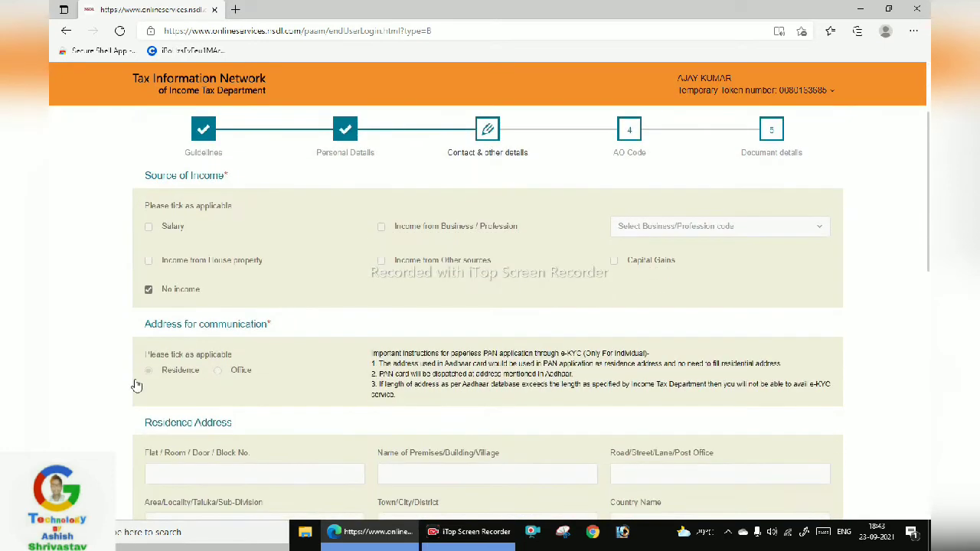
scroll(278, 390, down, 2)
scroll(232, 344, down, 2)
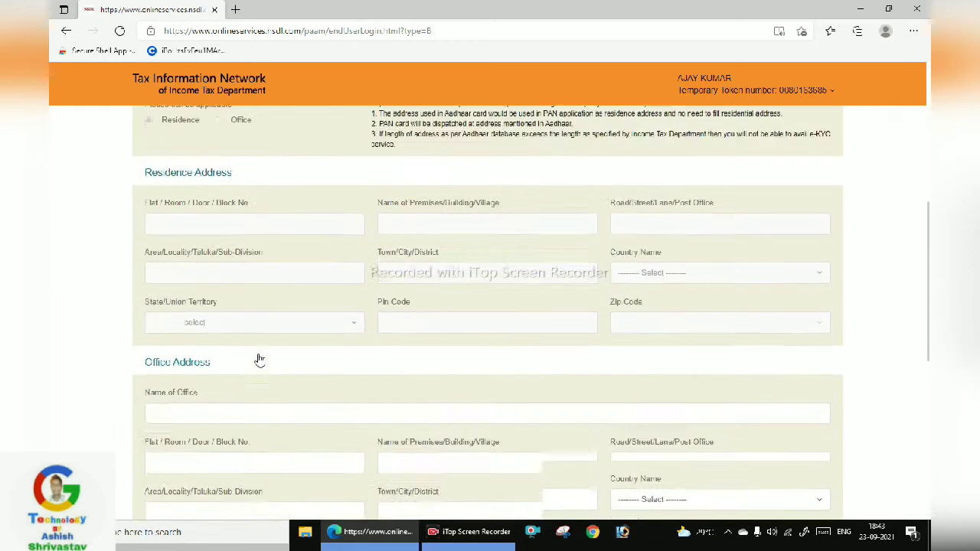
scroll(225, 392, down, 2)
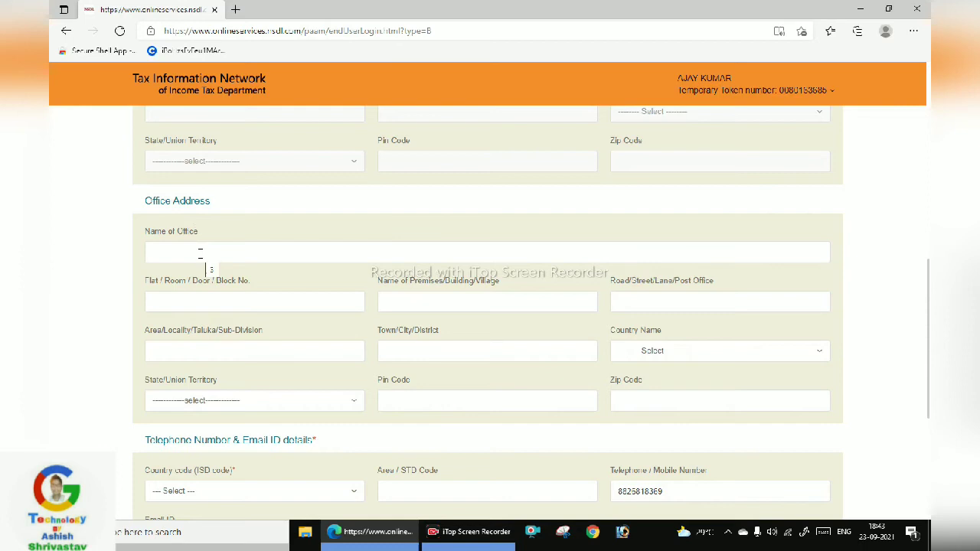
scroll(199, 269, down, 1)
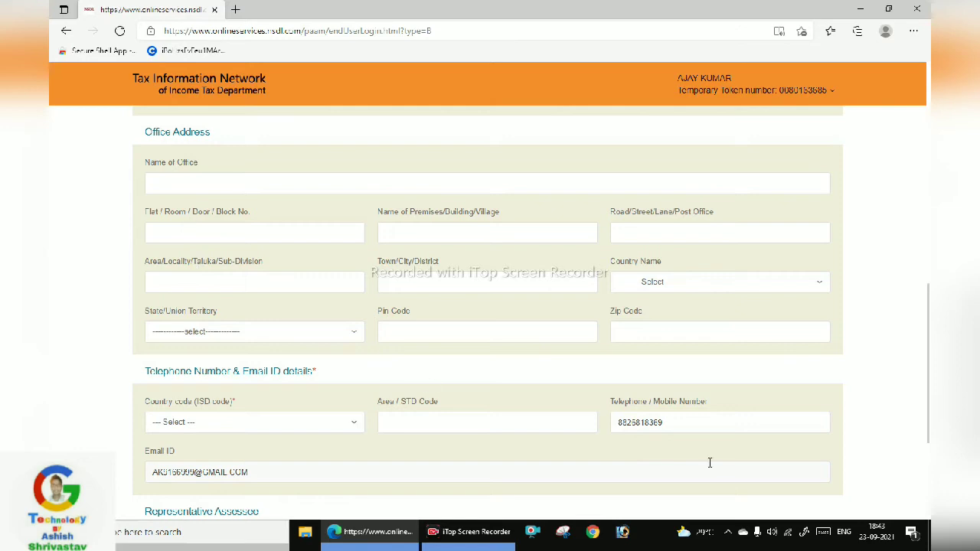
Enter the office name, flat number, premises, road, area and town of the office address
click(246, 184)
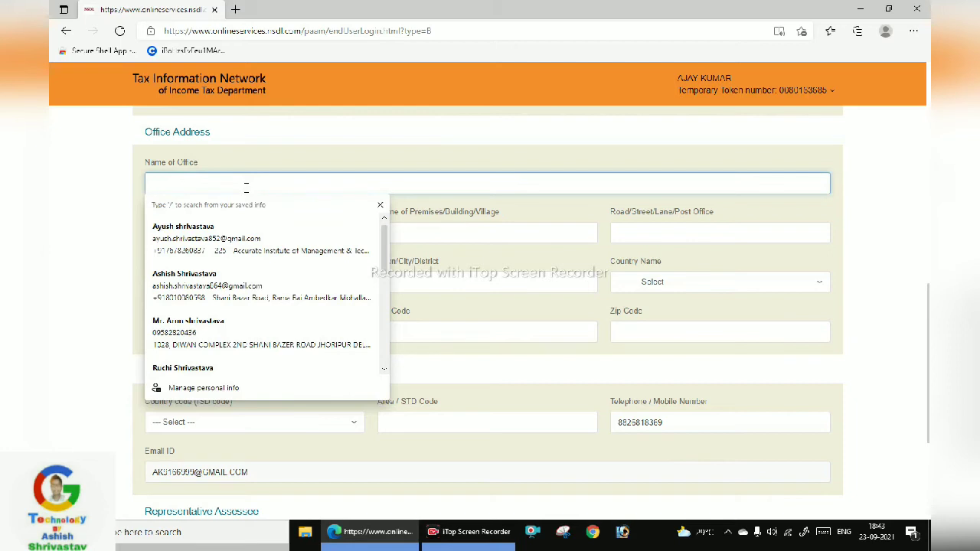
text(GAMER PVT LMT)
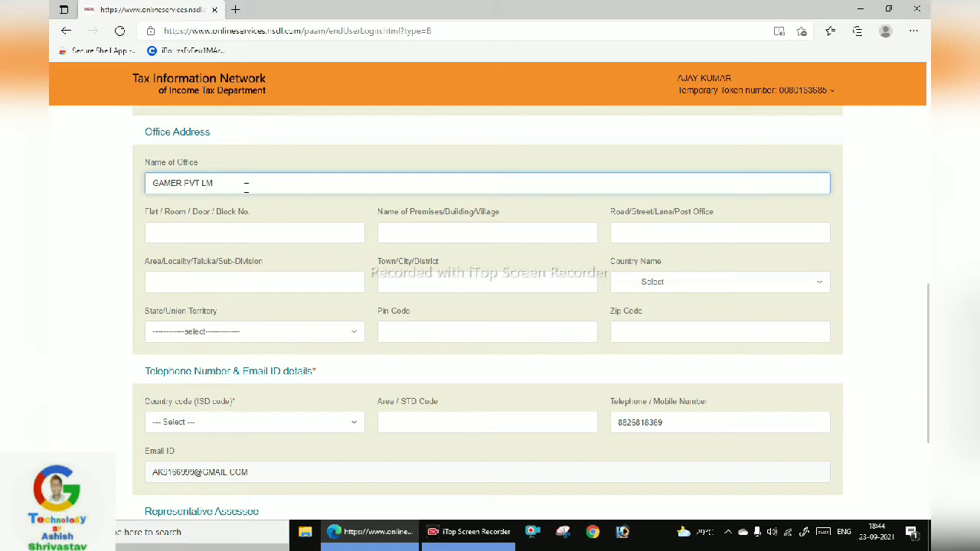
click(243, 233)
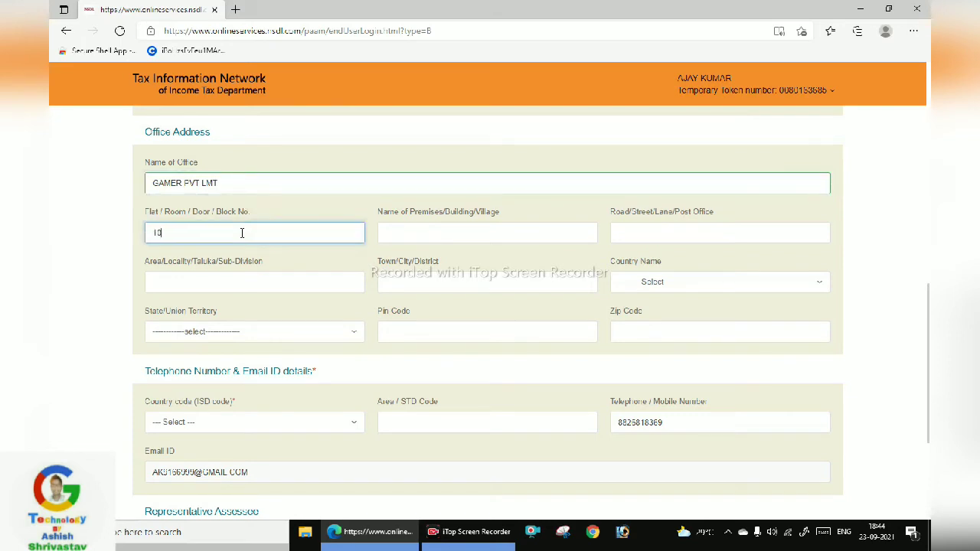
click(434, 235)
text(DE)
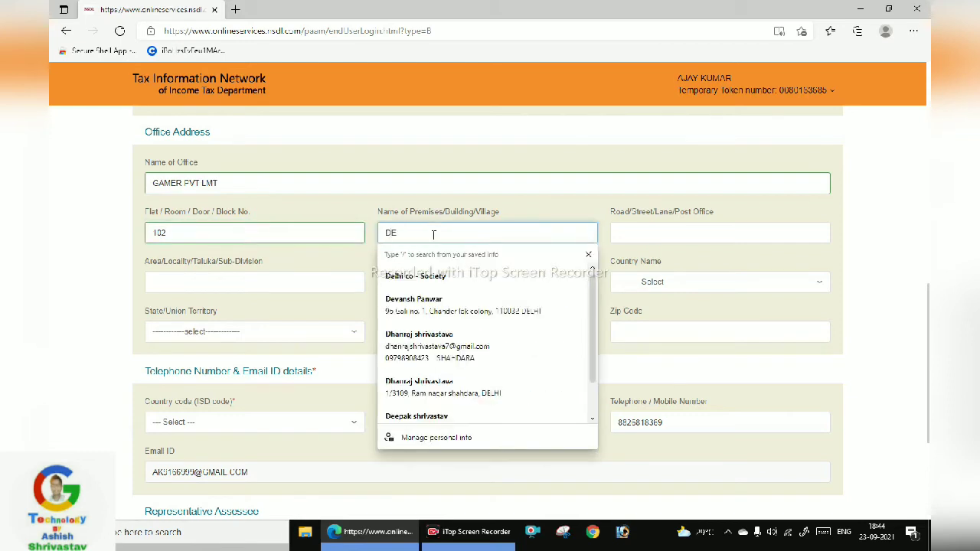
text(LHI)
click(674, 224)
text(J)
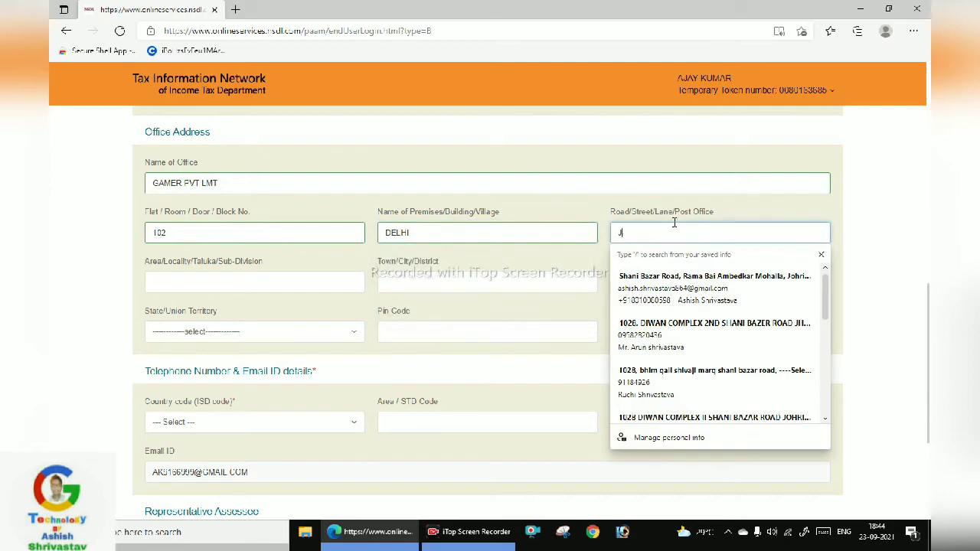
text(OHRIPUR)
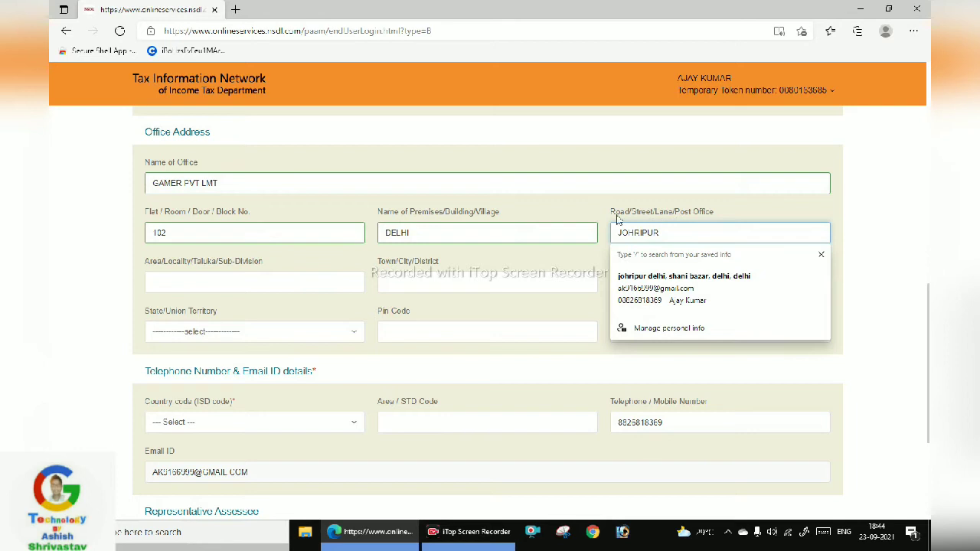
click(531, 263)
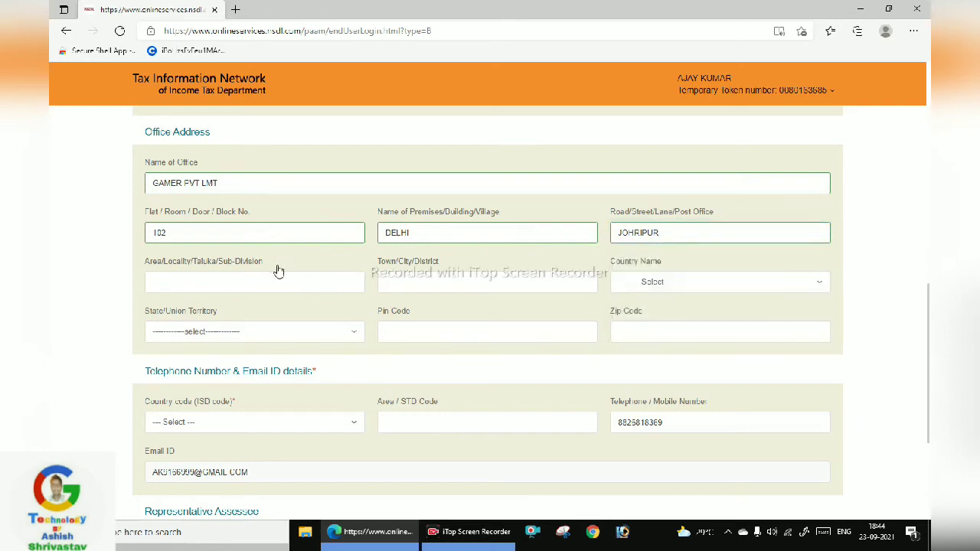
click(245, 282)
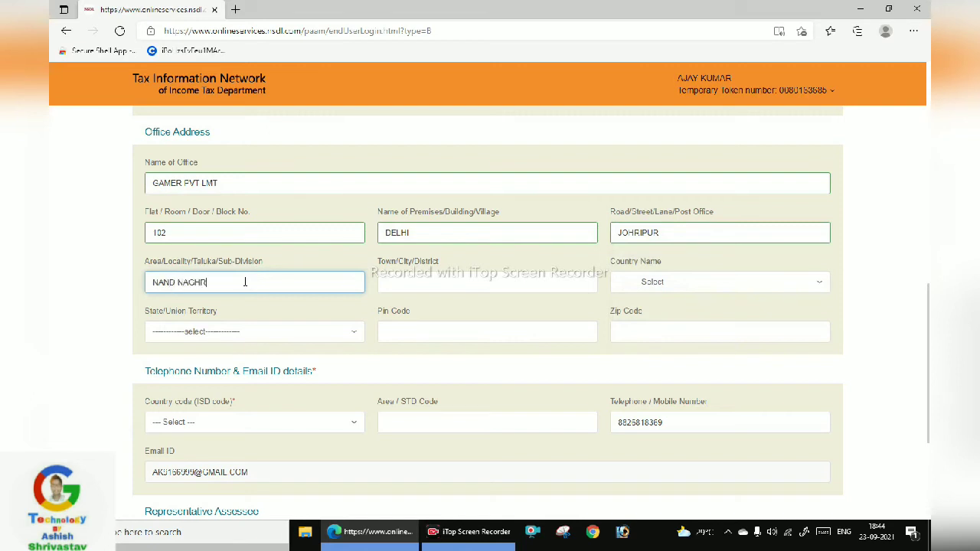
text(NAND NAGHRI)
click(422, 285)
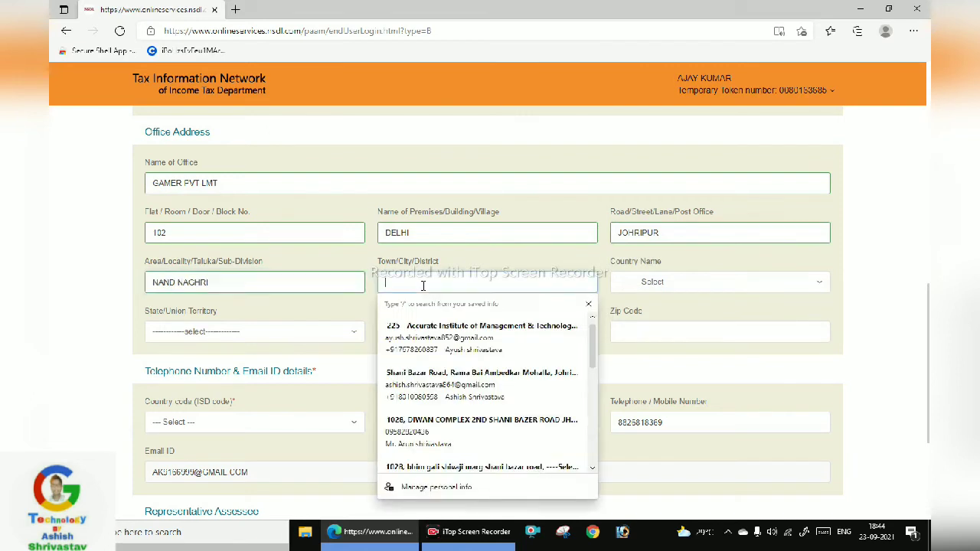
text(NOR)
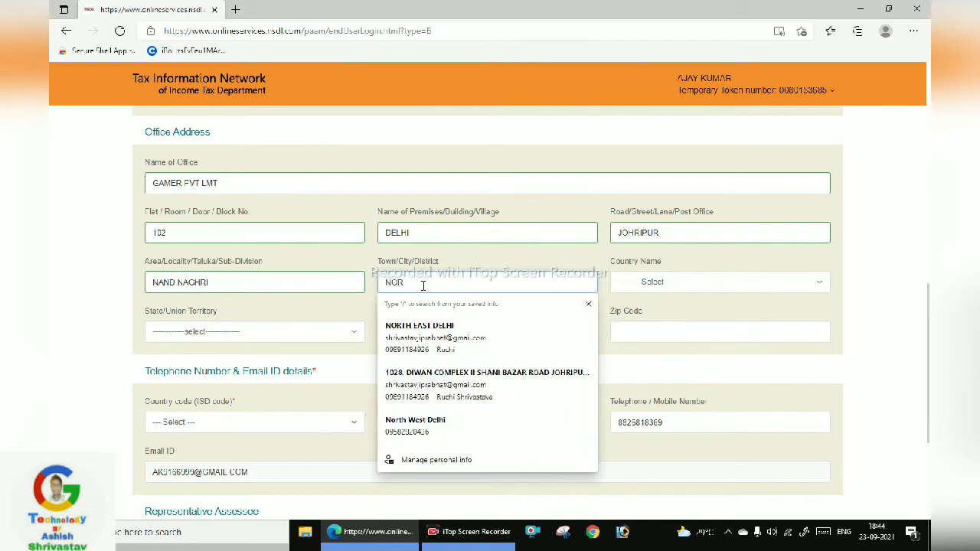
text(TH DELHI)
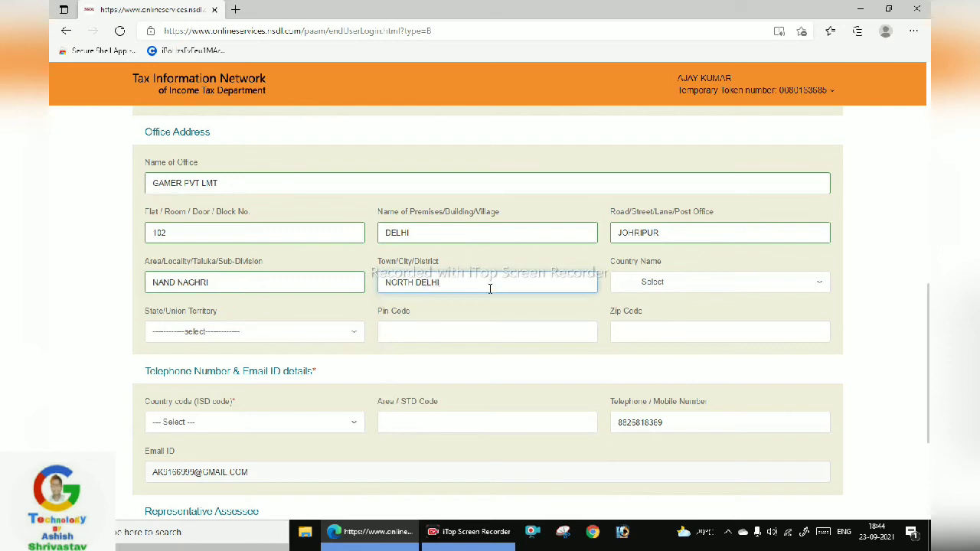
Set the office address country to INDIA by searching 'indi'
click(655, 289)
scroll(685, 437, down, 3)
scroll(686, 420, down, 6)
scroll(687, 420, down, 10)
scroll(686, 421, down, 8)
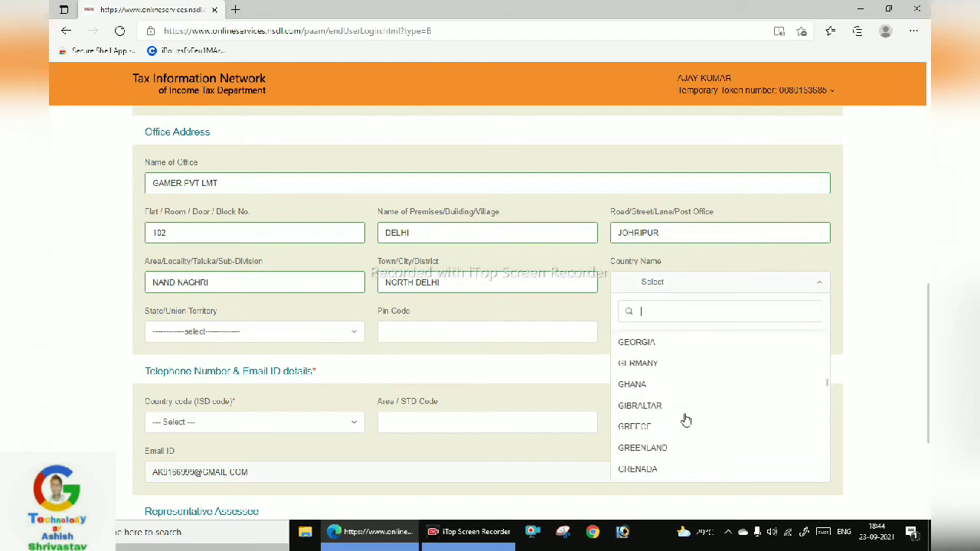
text(indi)
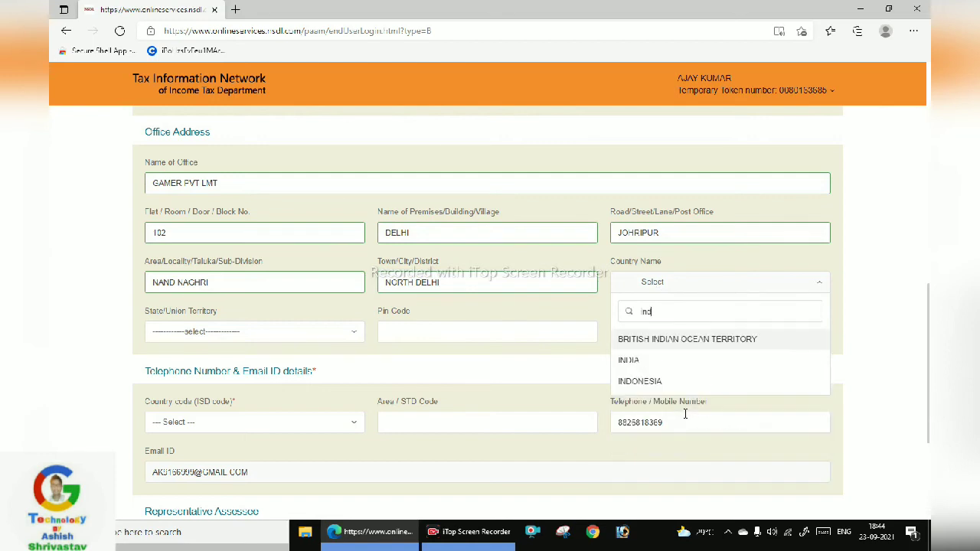
click(651, 361)
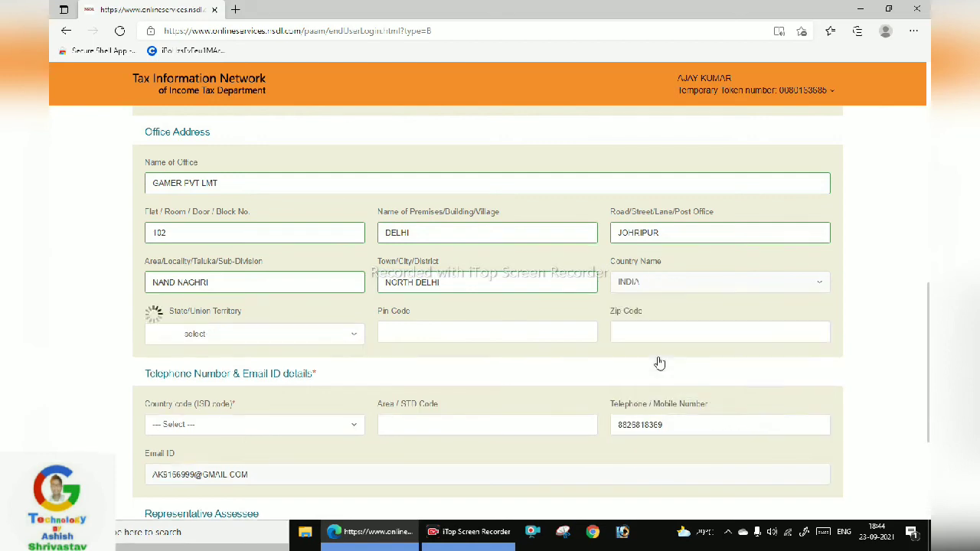
Choose DELHI as the state and enter the office pin code
click(331, 341)
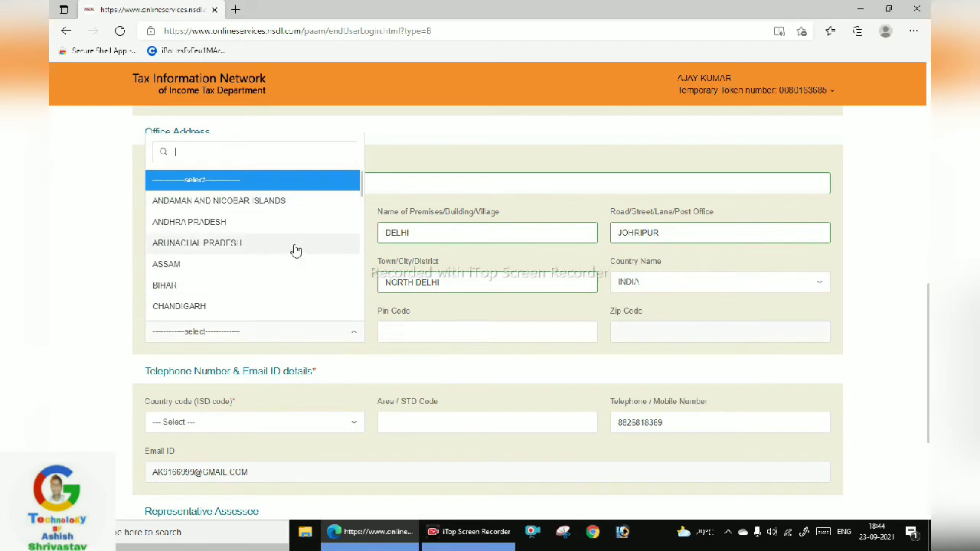
scroll(295, 249, down, 3)
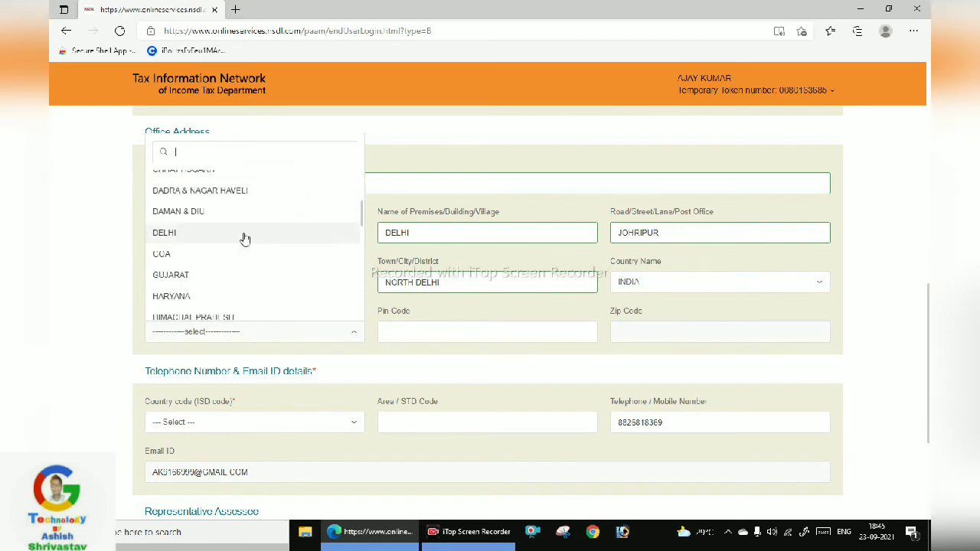
click(244, 239)
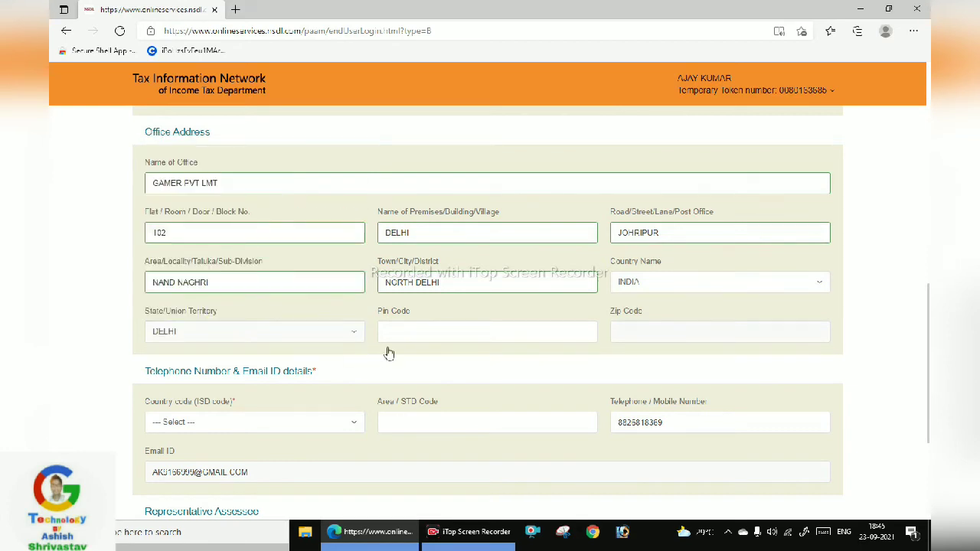
click(438, 331)
text(110056)
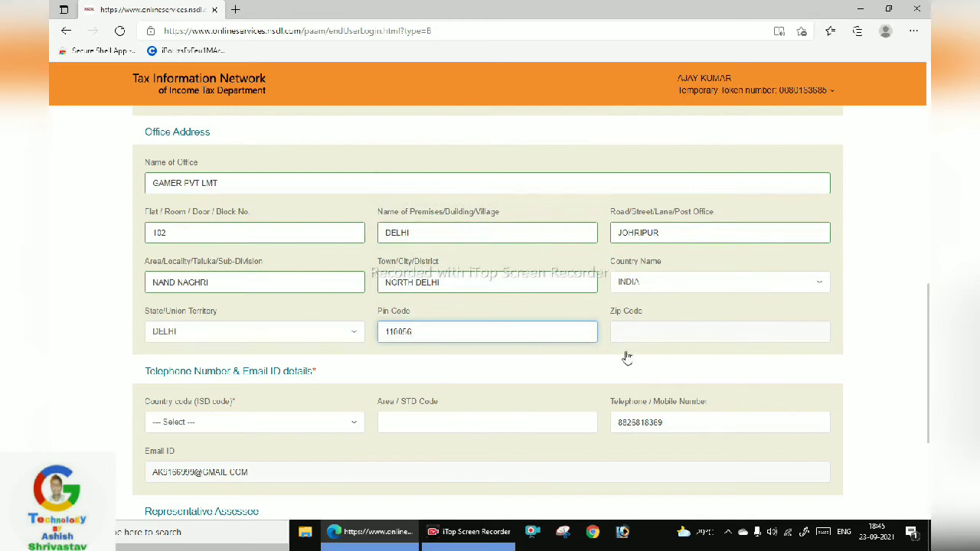
Choose INDIA (91) as the telephone country code
scroll(452, 360, down, 1)
scroll(452, 360, down, 1)
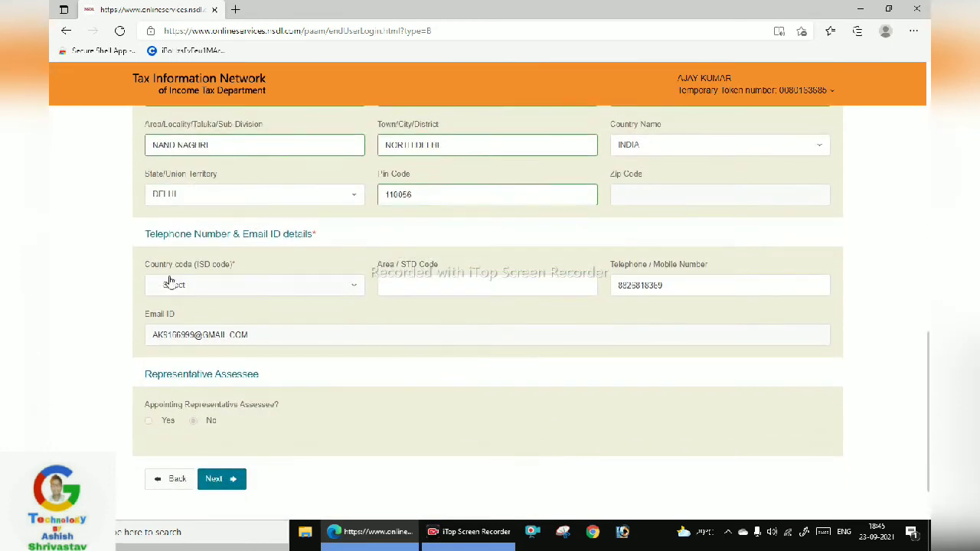
click(223, 288)
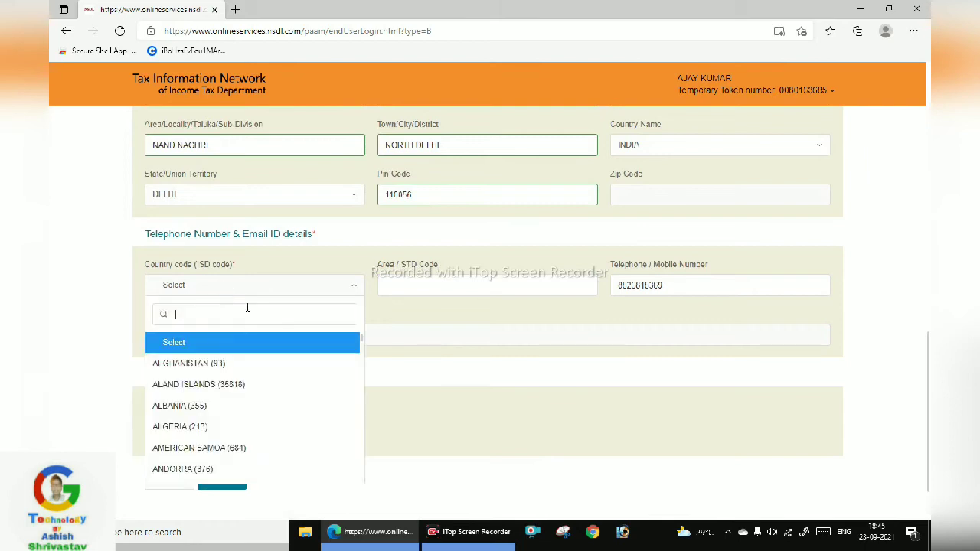
text(ind)
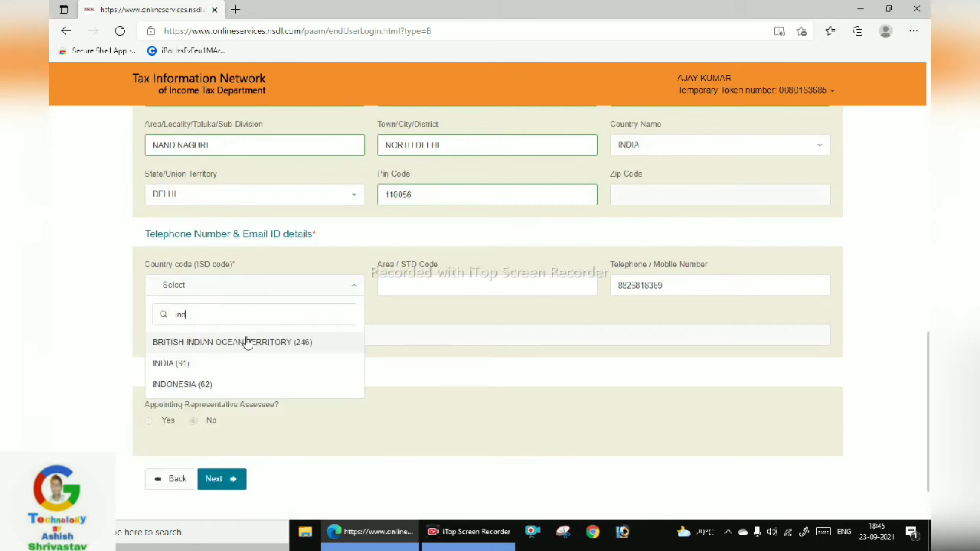
click(234, 363)
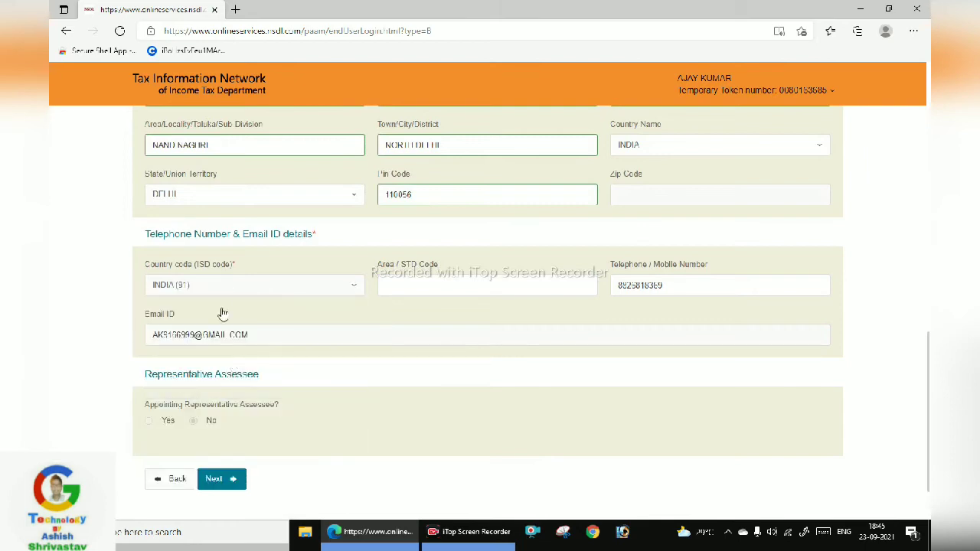
Enter 051 as the area STD code, leaving the mobile number unchanged
click(469, 293)
text(051)
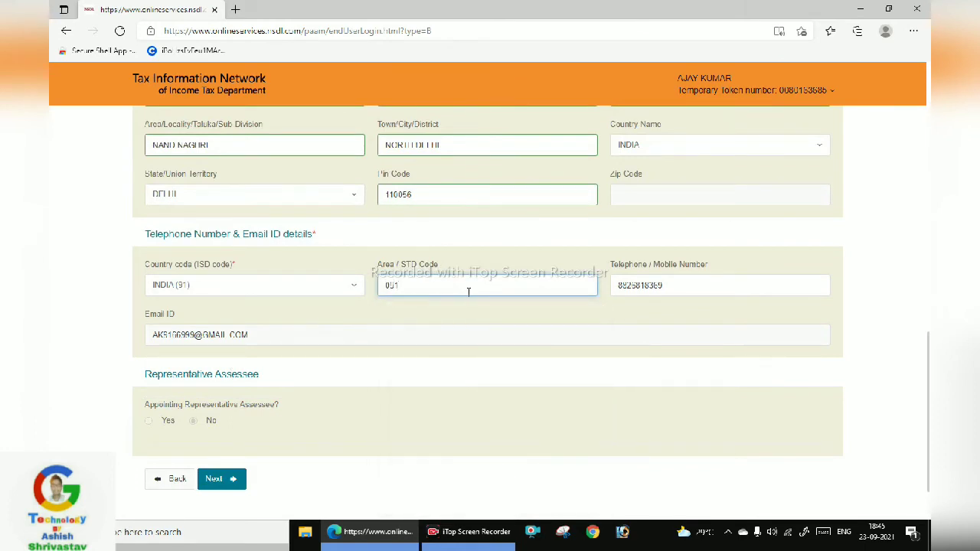
drag(680, 291, 607, 292)
click(618, 312)
scroll(223, 387, down, 1)
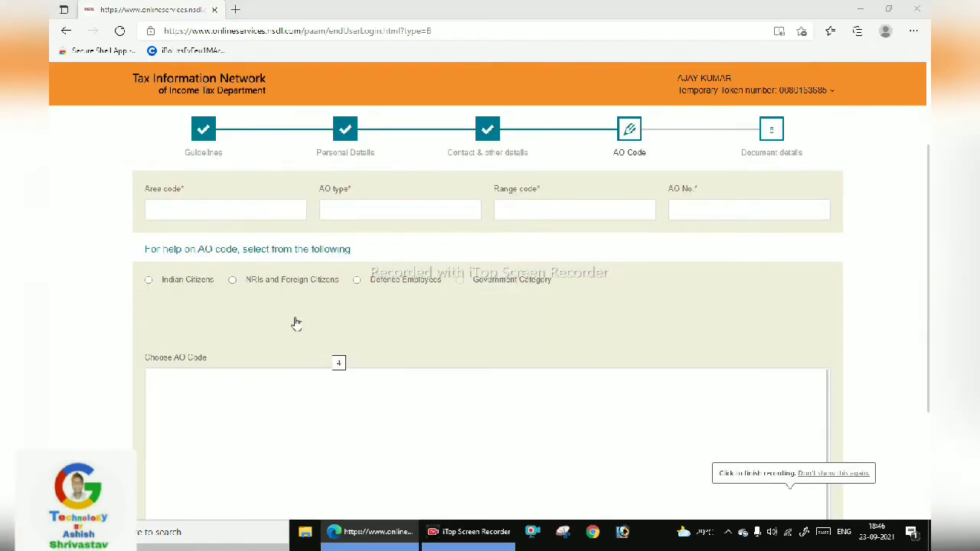
click(207, 210)
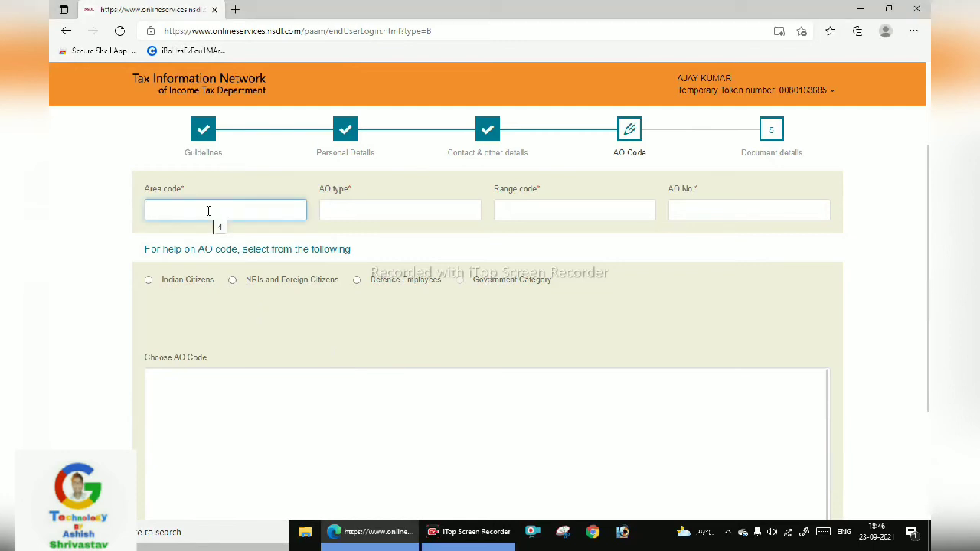
text(0)
click(422, 213)
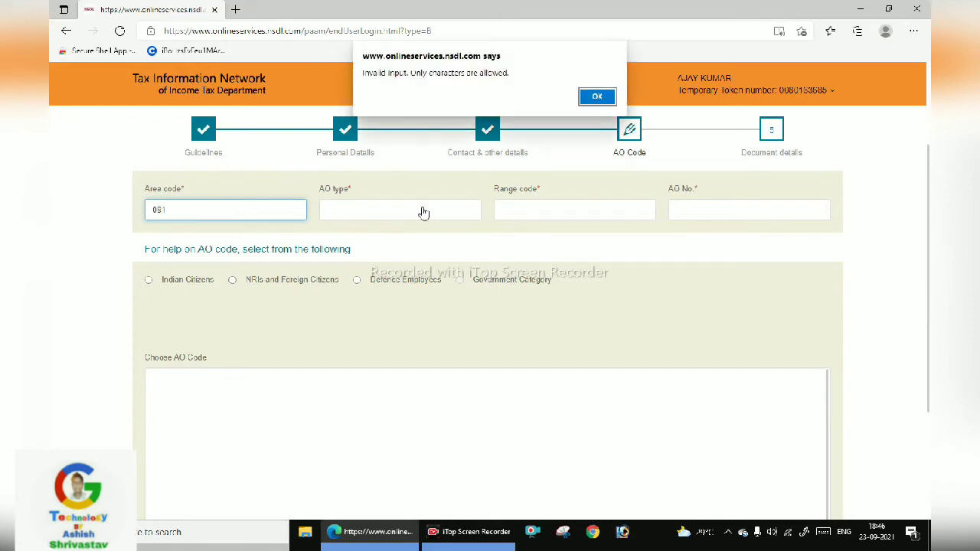
click(588, 97)
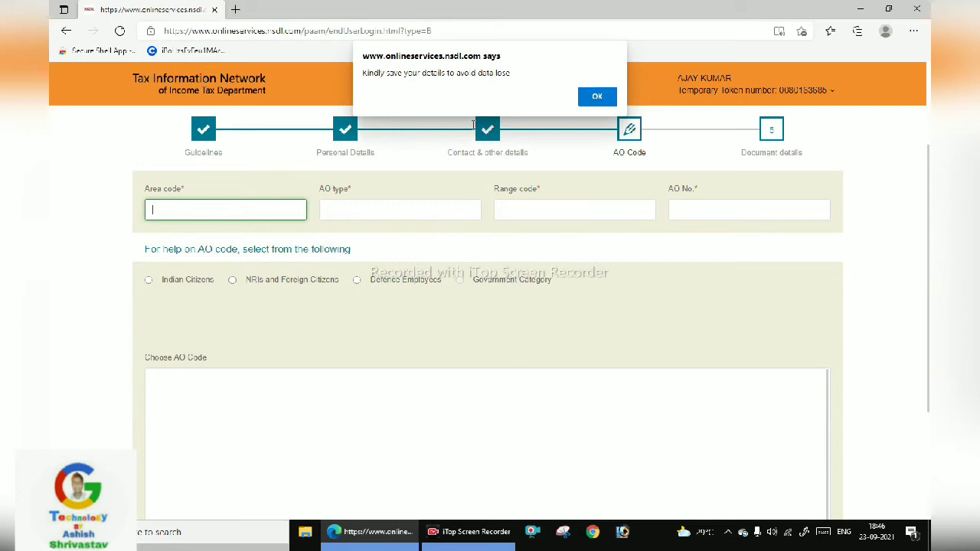
click(596, 96)
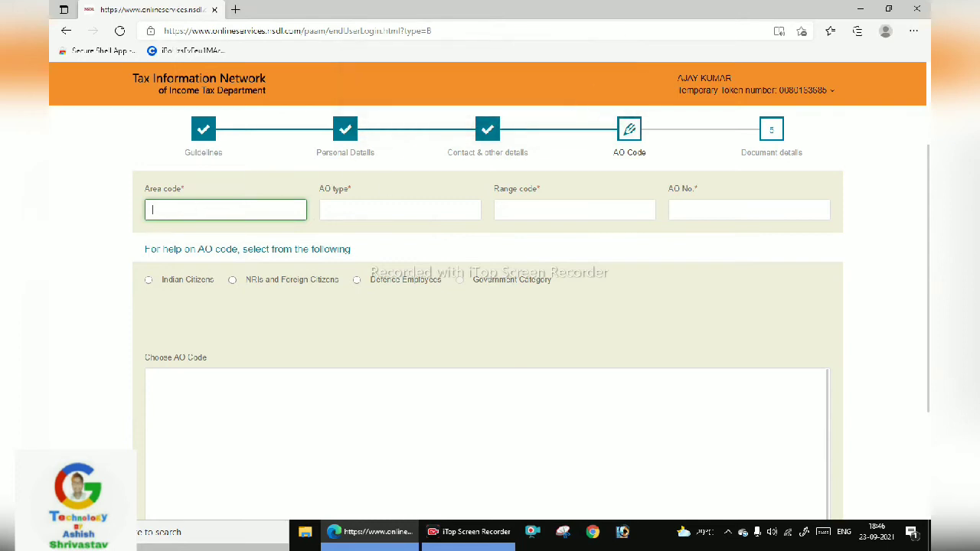
text(08)
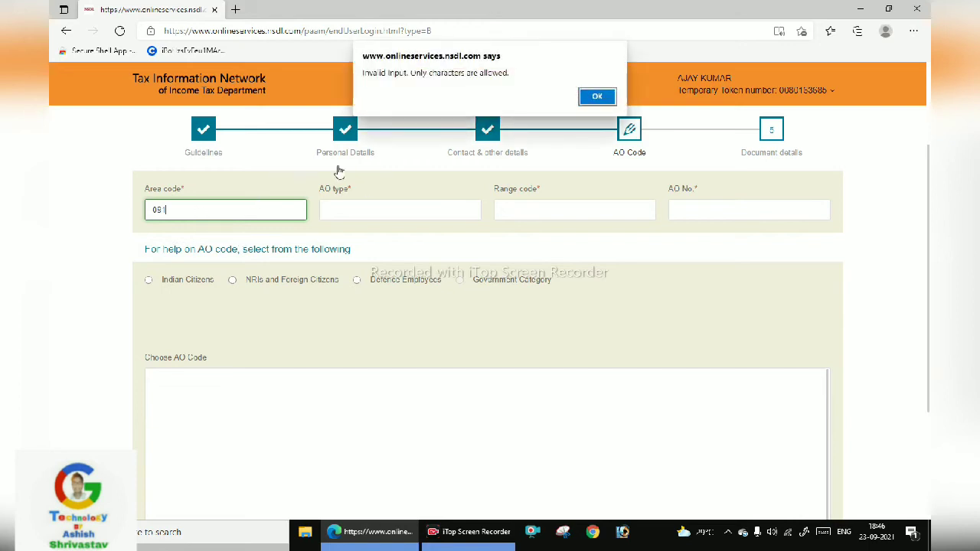
click(598, 96)
Look up the AO code for Indian Citizens with state DELHI and city DELHI
click(149, 279)
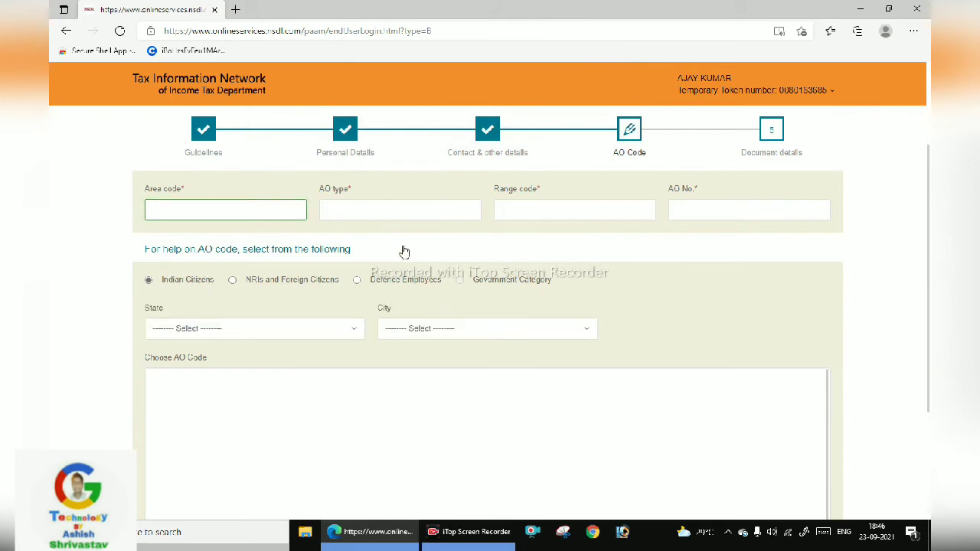
scroll(400, 252, down, 1)
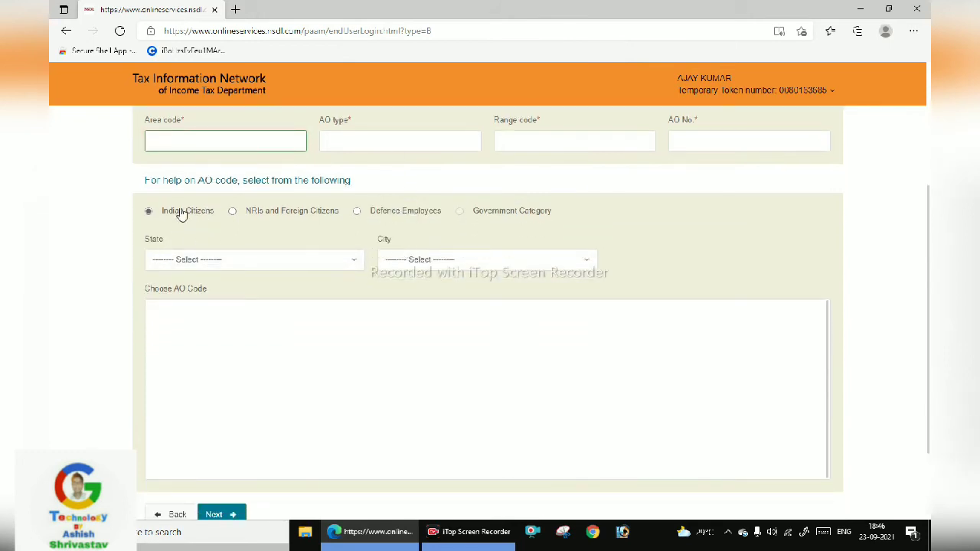
click(220, 262)
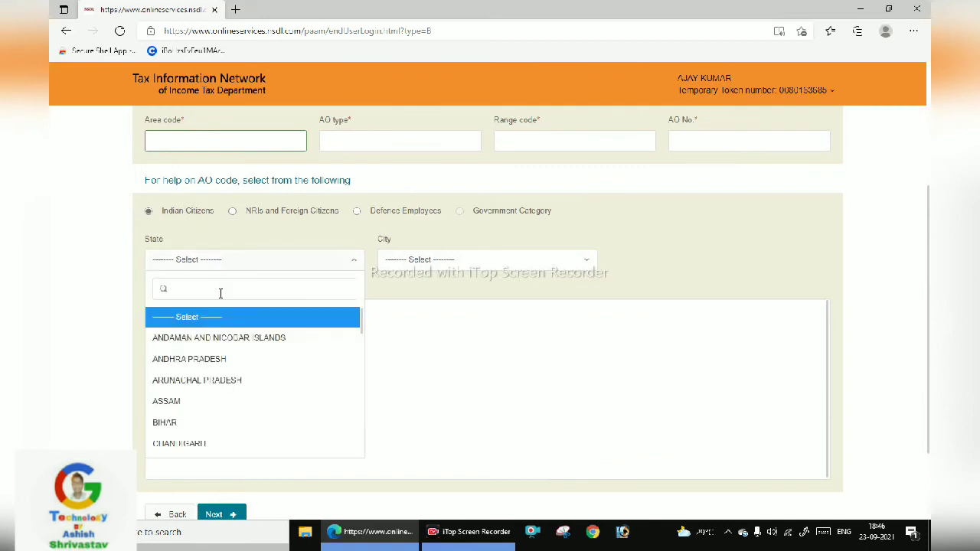
text(de)
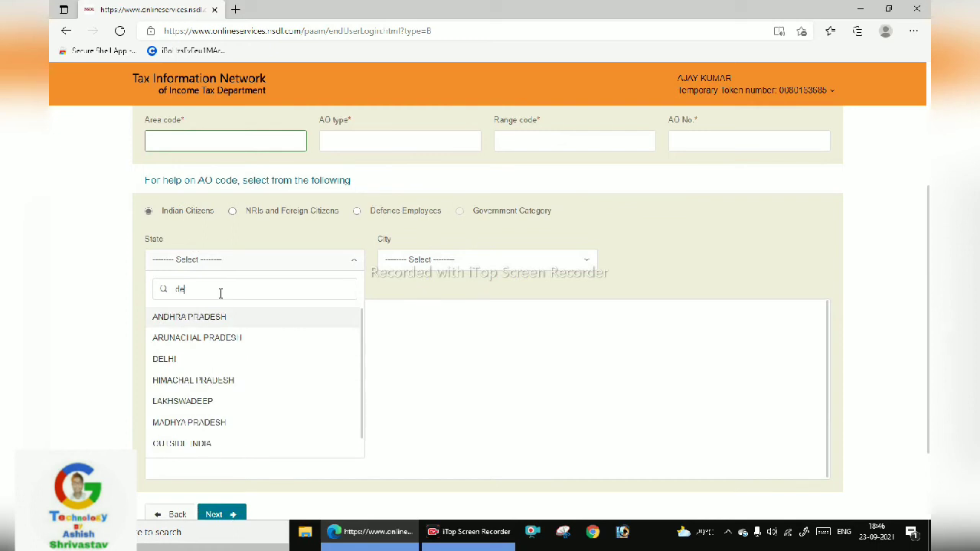
click(237, 360)
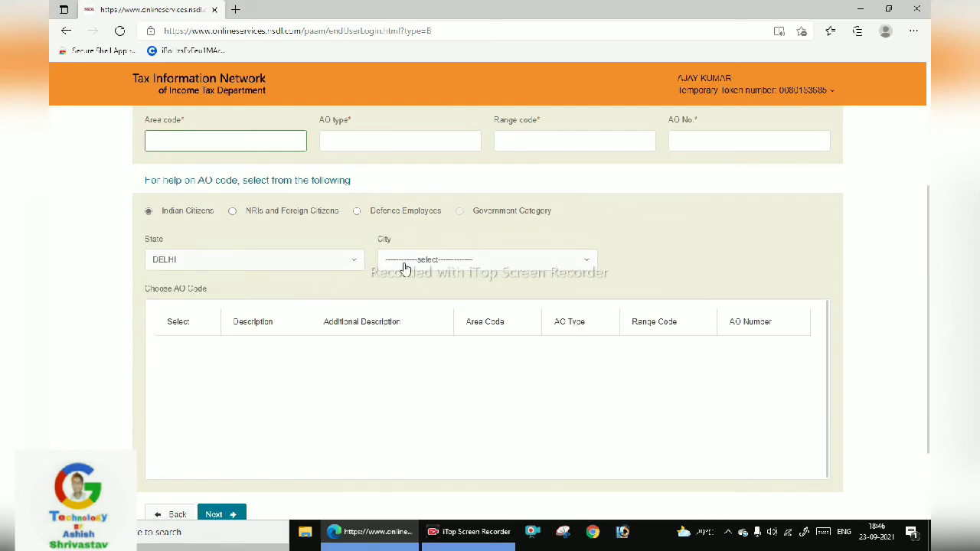
click(454, 264)
click(452, 279)
click(453, 259)
click(454, 305)
Pick the WARD 58(1) Kishan Kunj entry, filling AO code DEL, W, 66, 1
scroll(447, 280, down, 2)
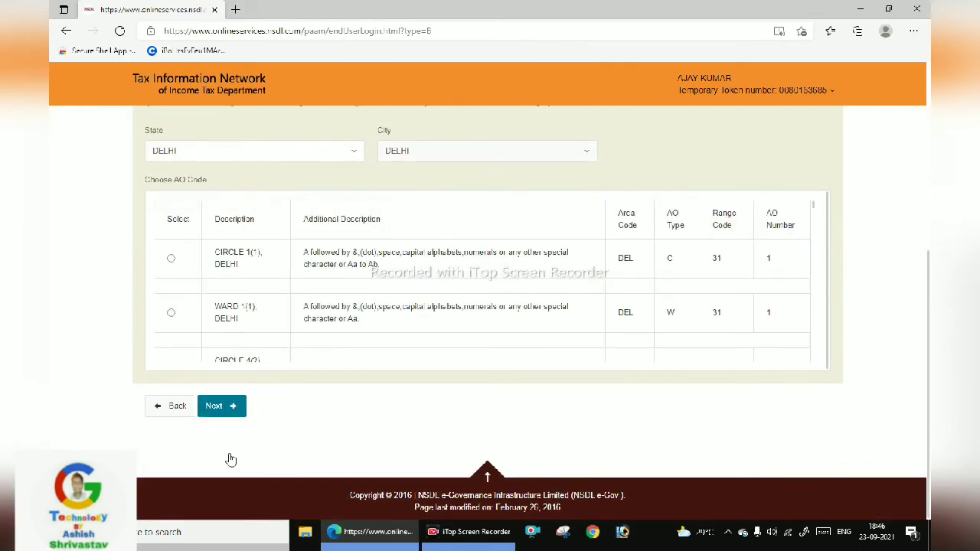
scroll(306, 272, down, 1)
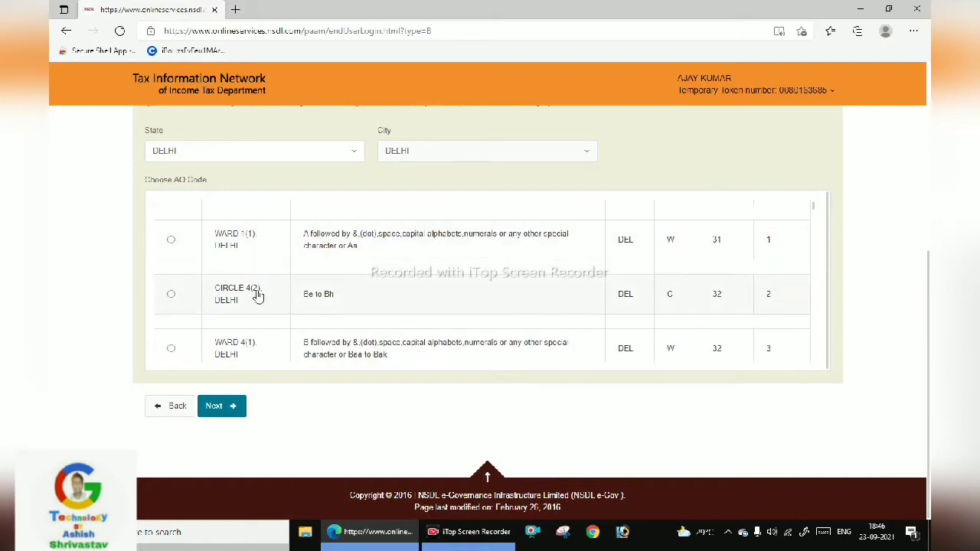
scroll(263, 296, down, 1)
scroll(272, 299, down, 1)
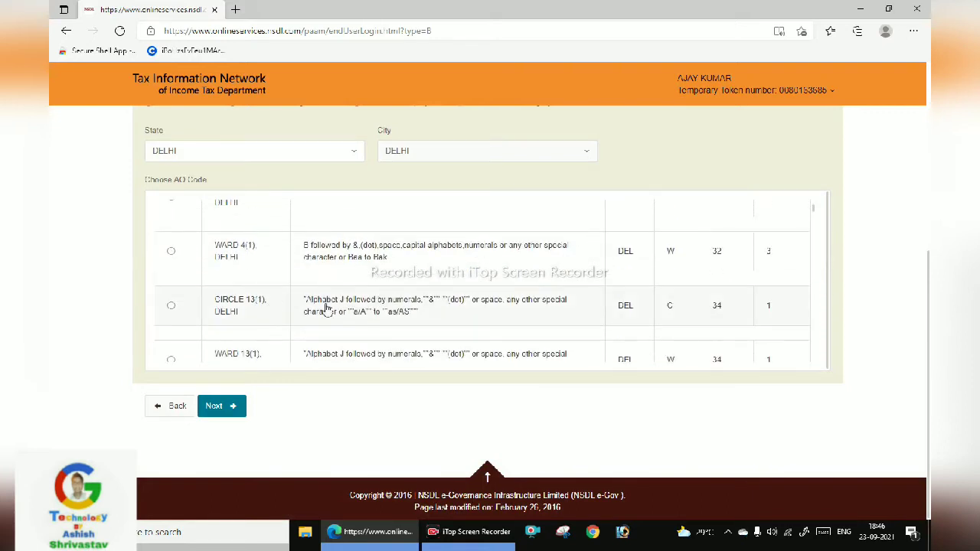
scroll(326, 308, up, 1)
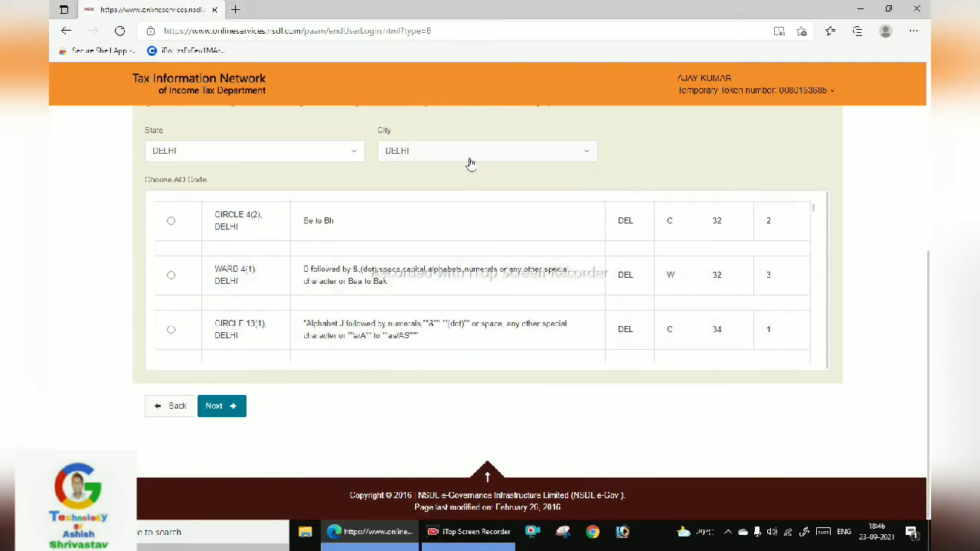
scroll(468, 161, up, 2)
scroll(443, 416, down, 3)
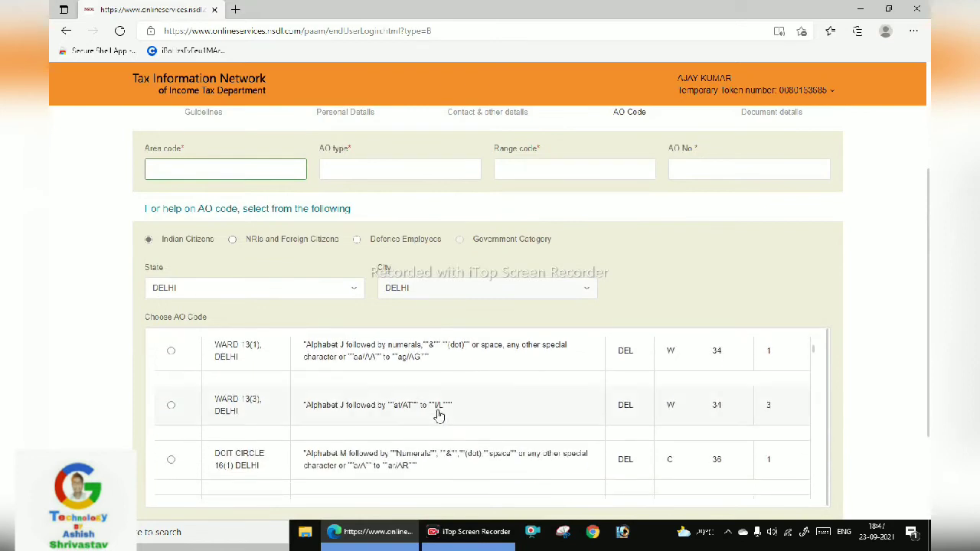
scroll(294, 445, down, 5)
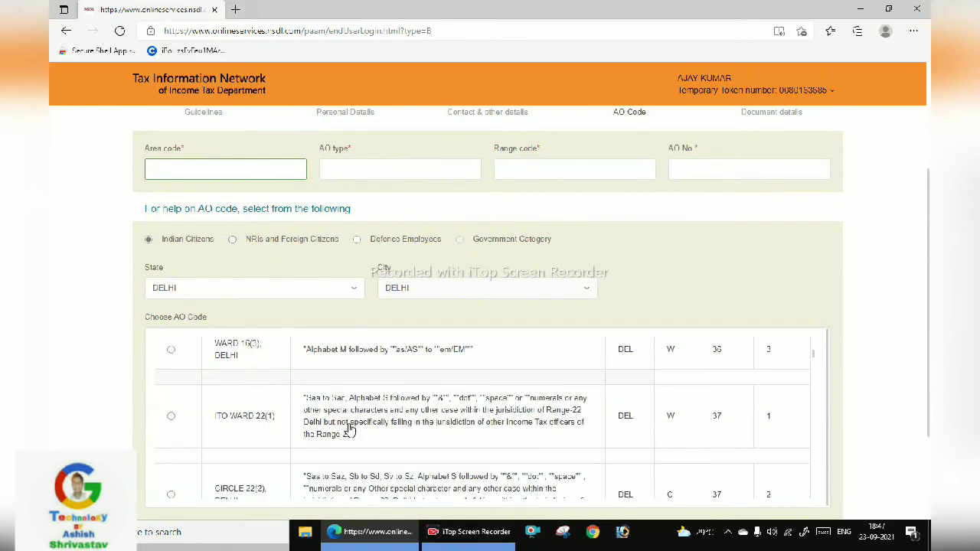
scroll(350, 431, down, 5)
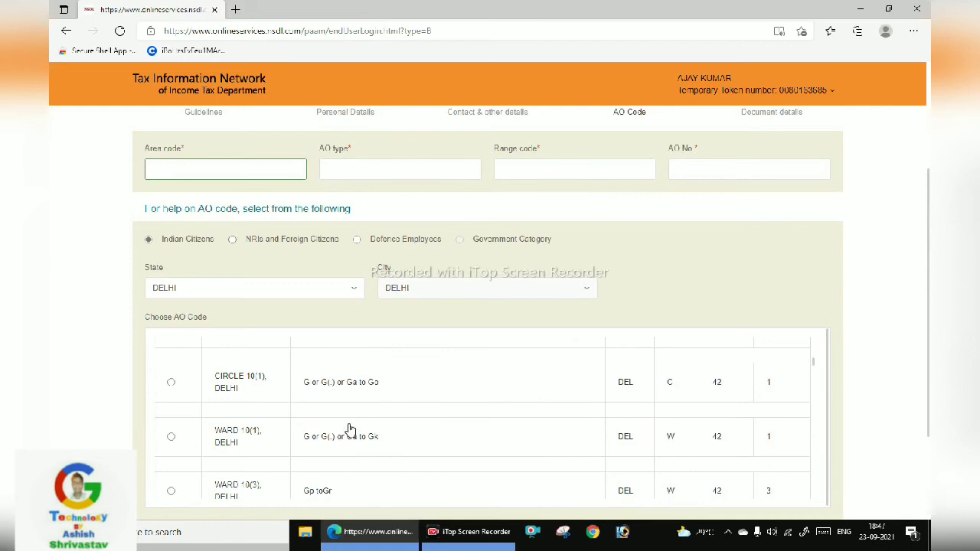
scroll(350, 430, down, 8)
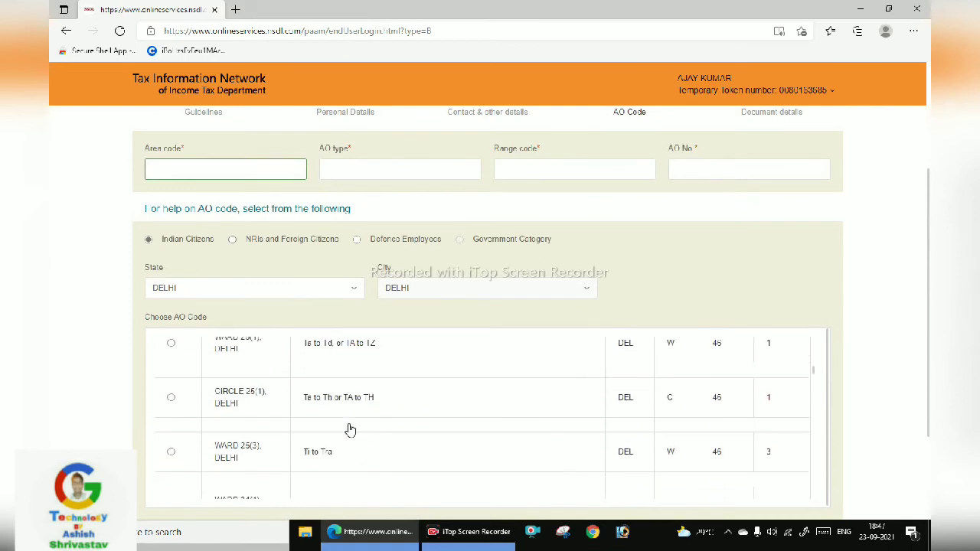
scroll(350, 431, down, 1)
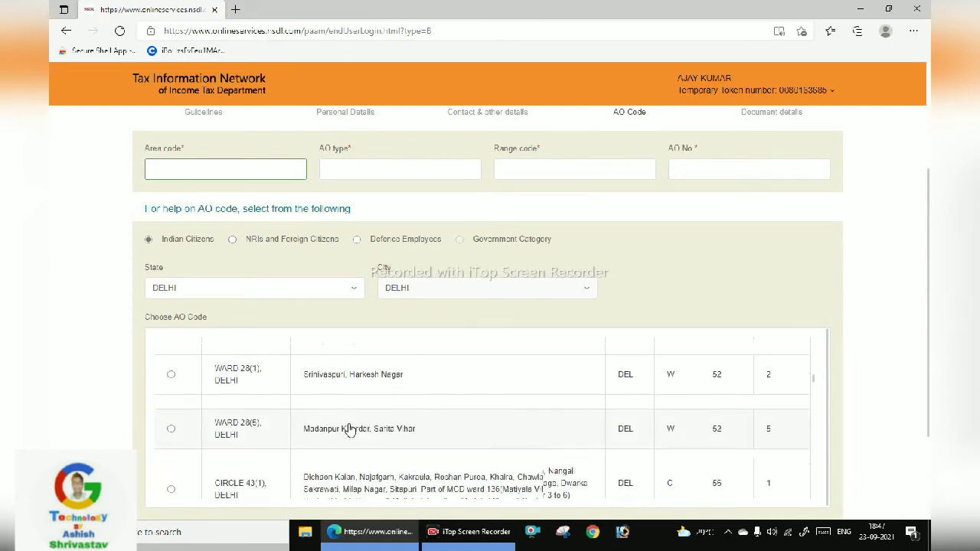
scroll(350, 430, down, 6)
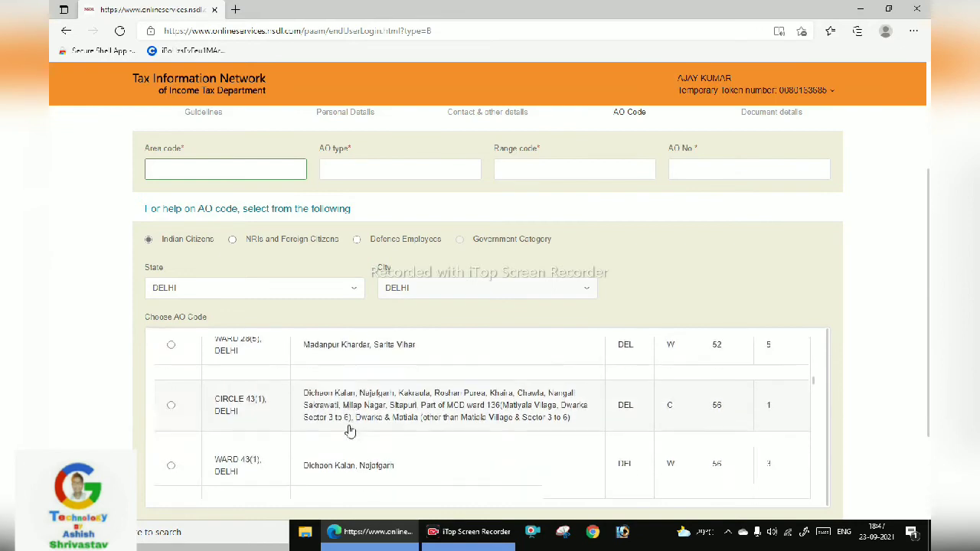
scroll(350, 430, down, 4)
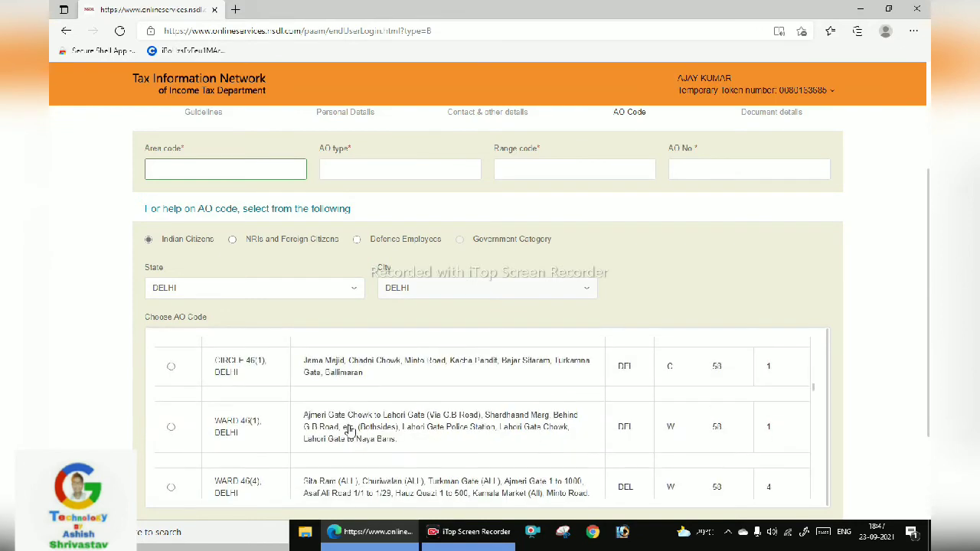
scroll(350, 431, down, 6)
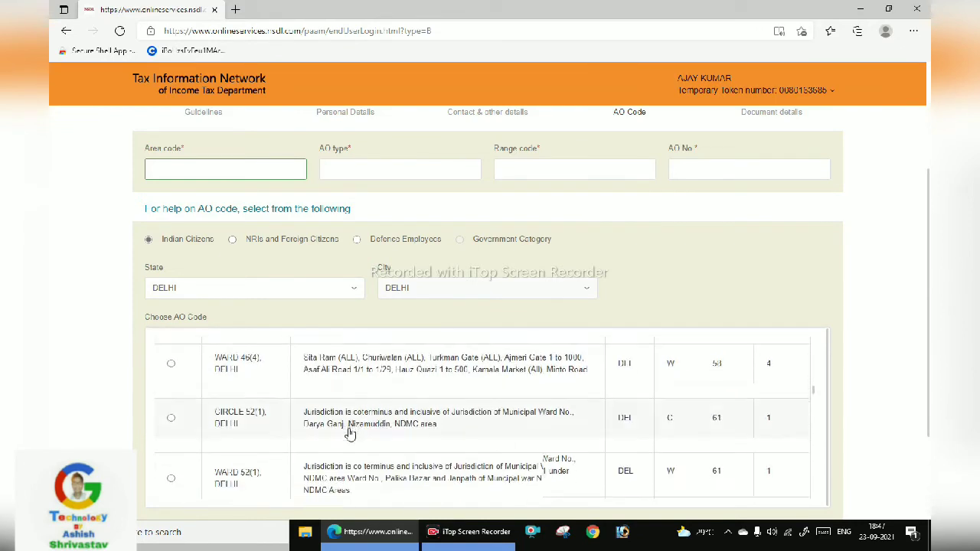
scroll(350, 434, down, 5)
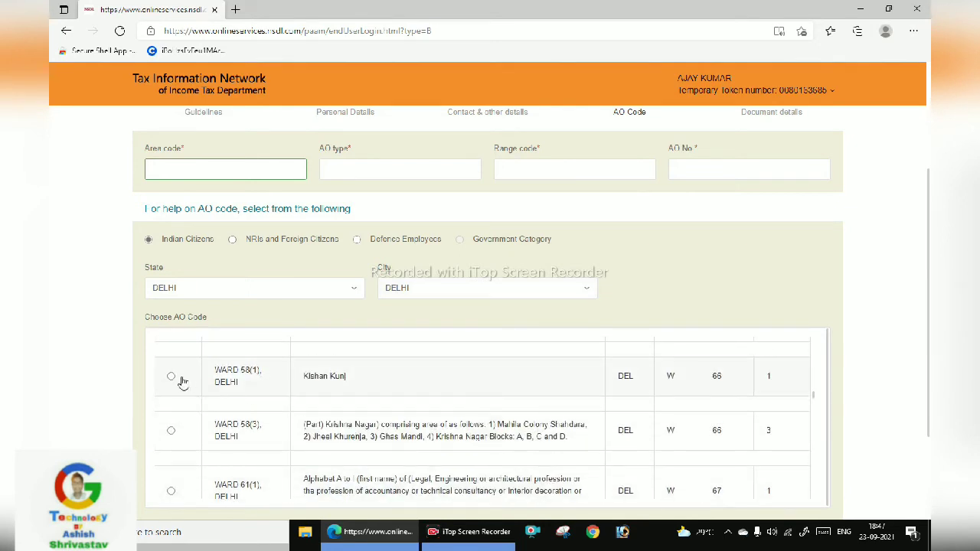
click(172, 377)
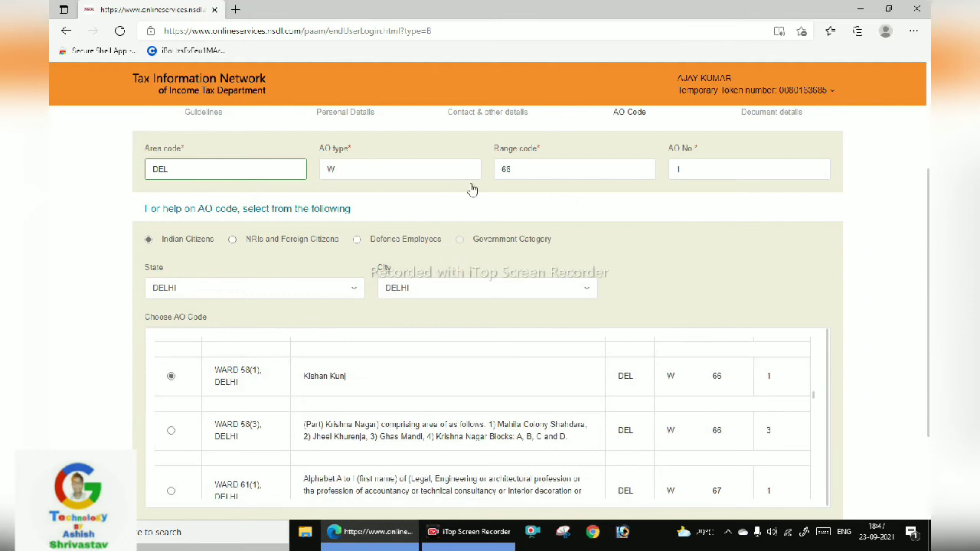
click(517, 167)
click(635, 192)
scroll(599, 245, down, 3)
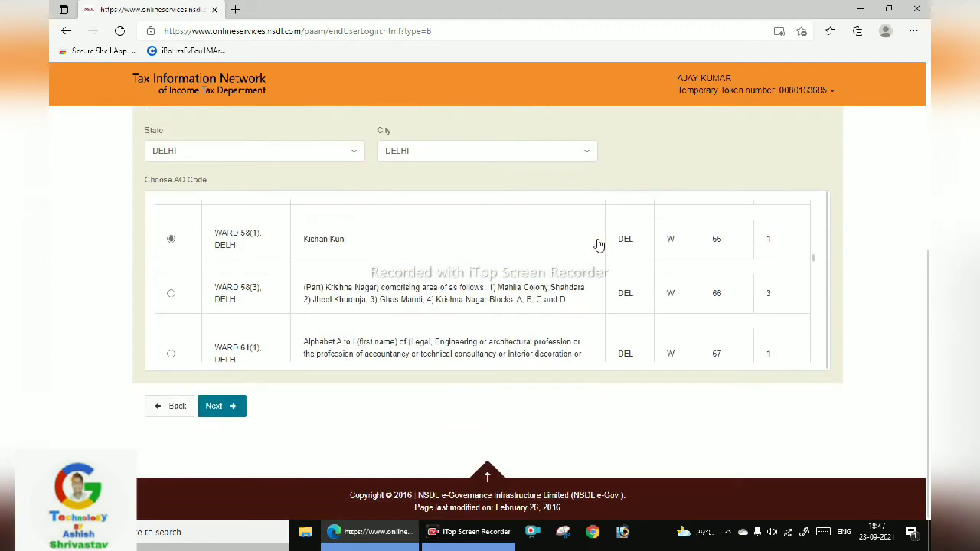
On the Document details step, declare as Himself/Herself with place DELHI
click(234, 412)
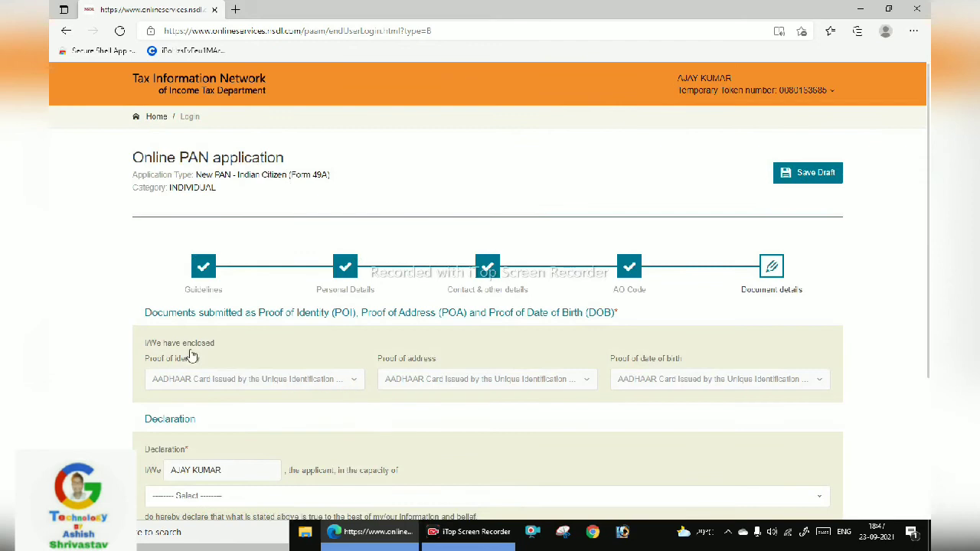
scroll(350, 353, down, 3)
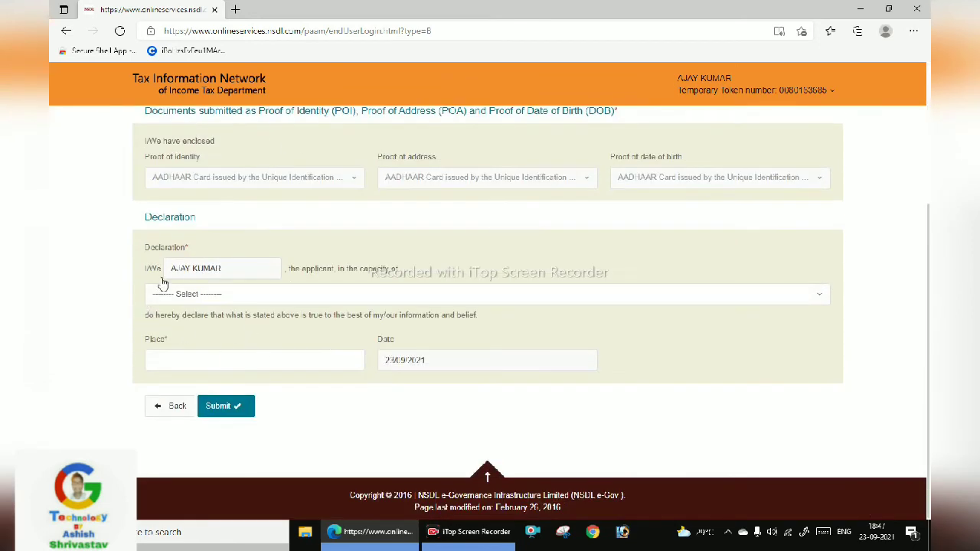
click(222, 296)
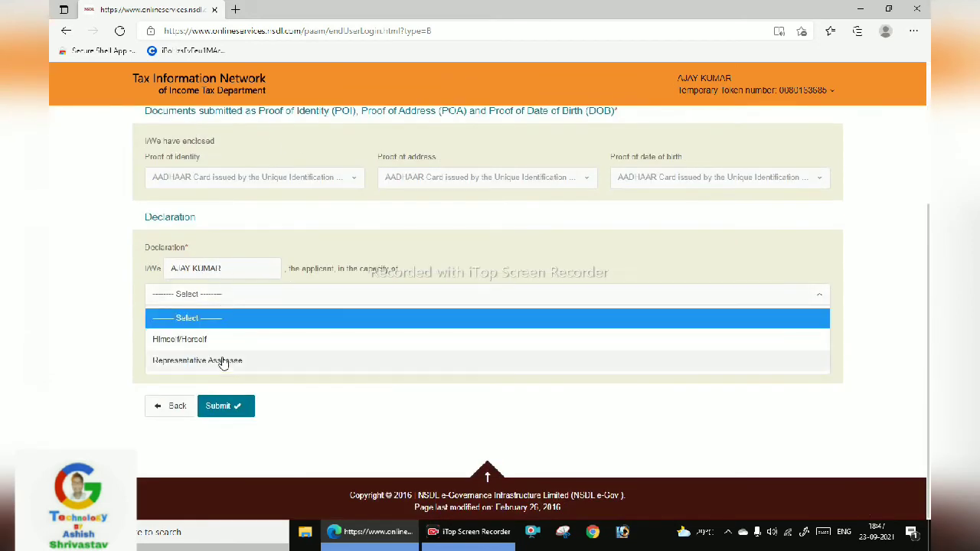
click(184, 340)
click(258, 366)
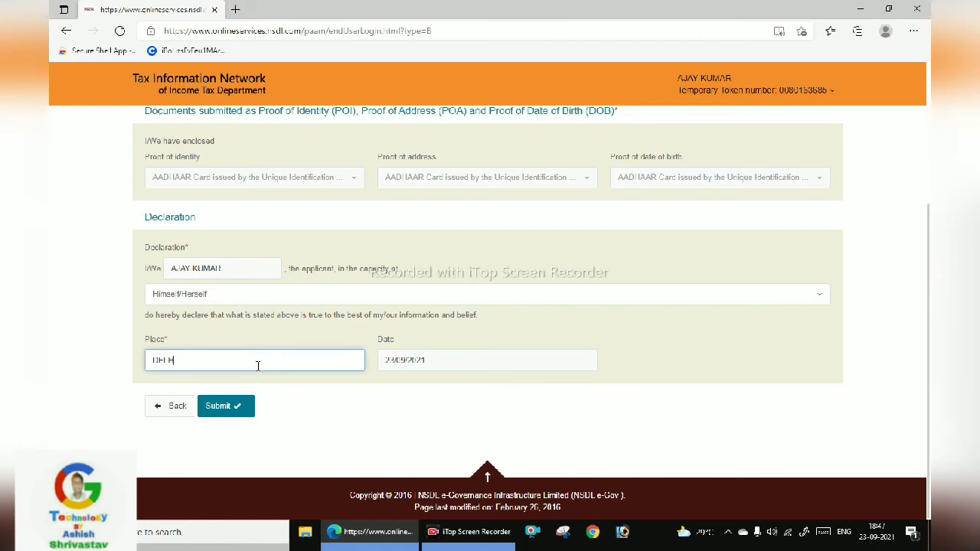
Submit the application form, dismissing the office address warnings along the way
click(245, 418)
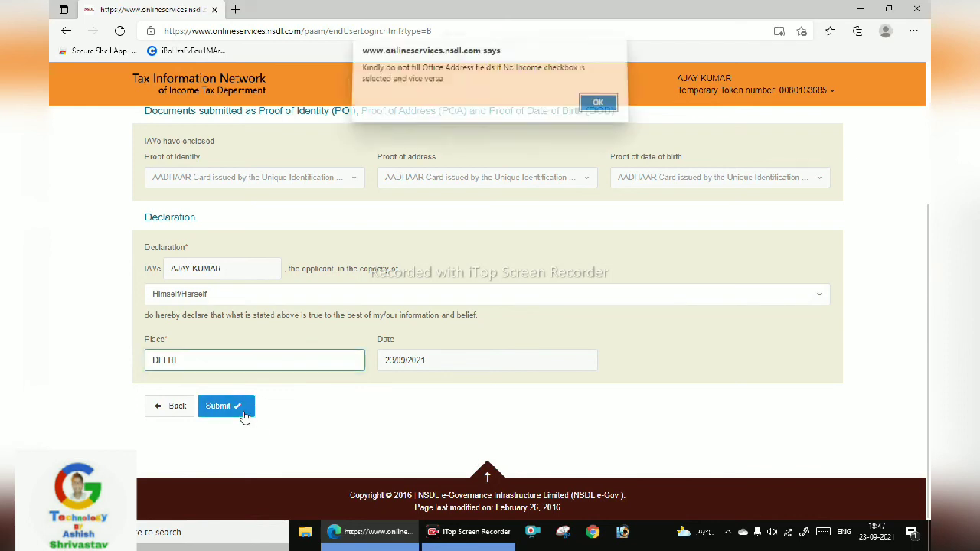
click(596, 108)
scroll(503, 276, up, 3)
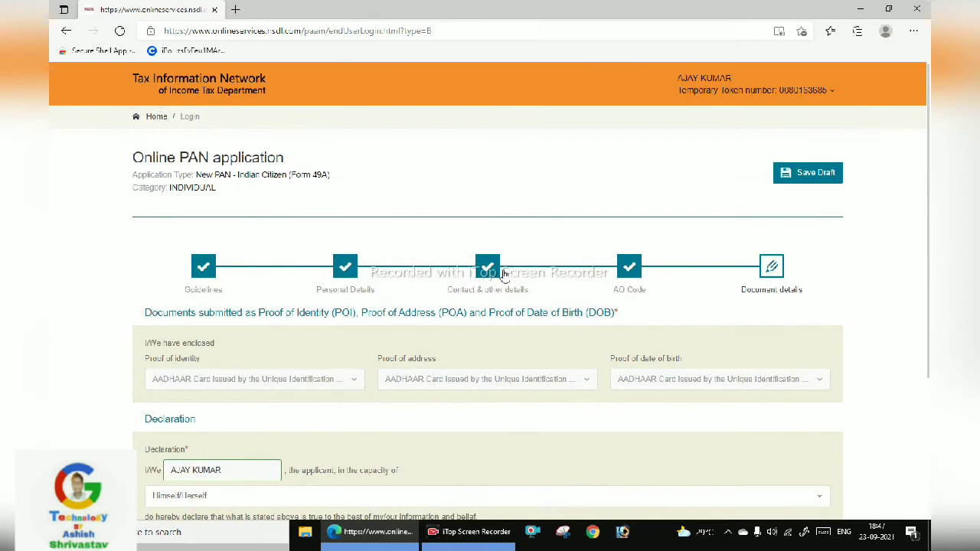
scroll(503, 276, down, 3)
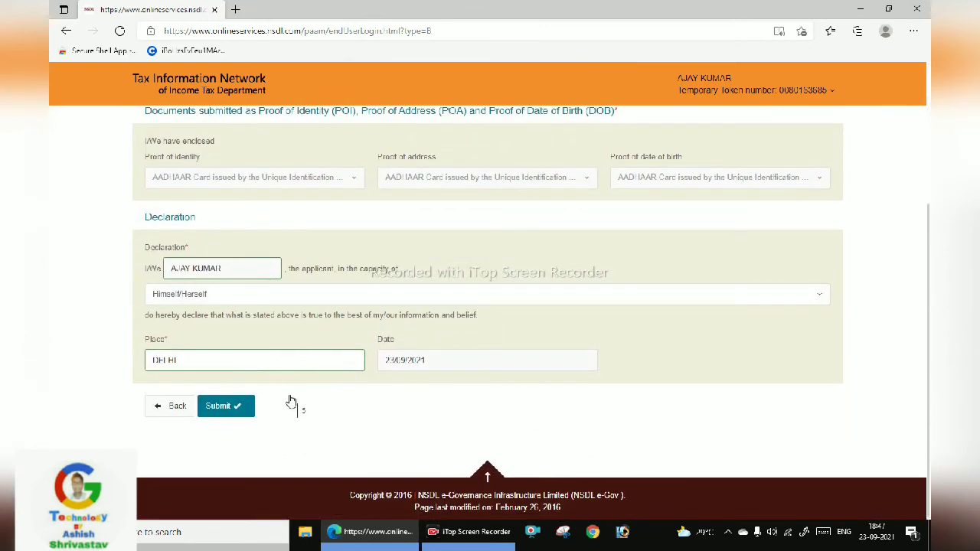
click(226, 405)
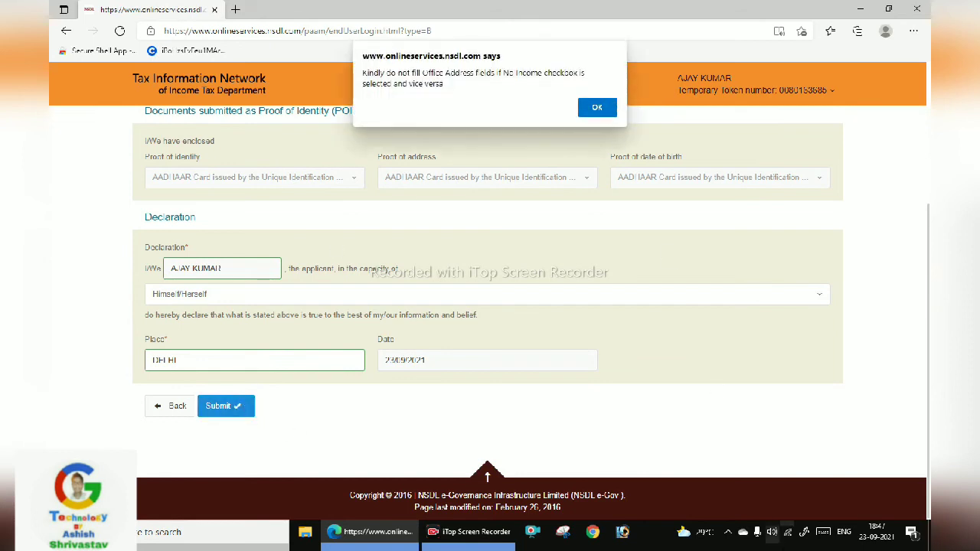
key(Return)
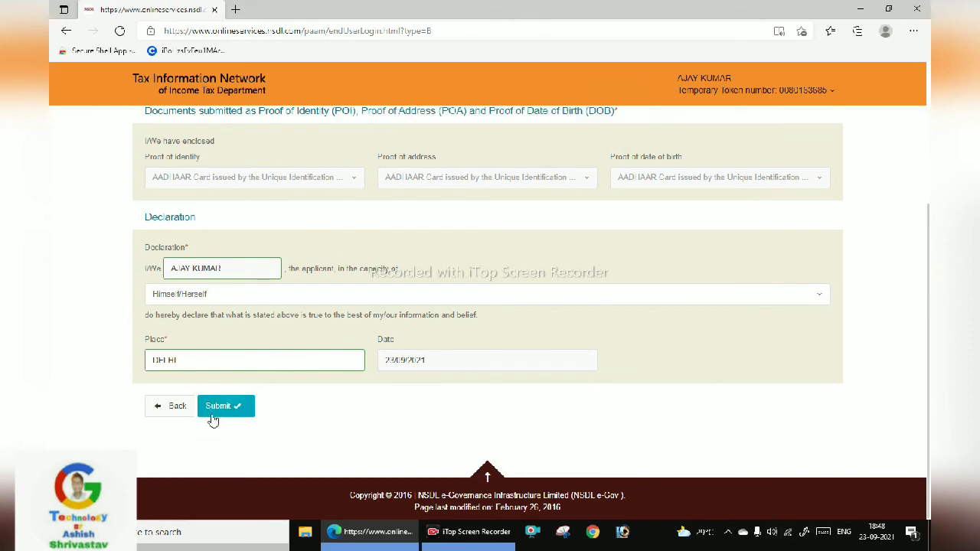
click(221, 411)
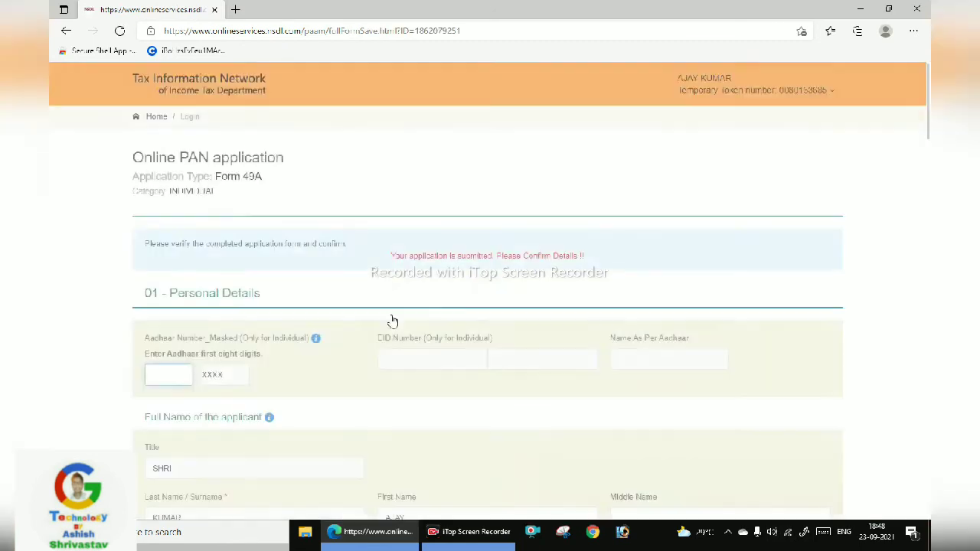
Enter the first eight Aadhaar digits and dismiss the length warning
scroll(360, 437, down, 3)
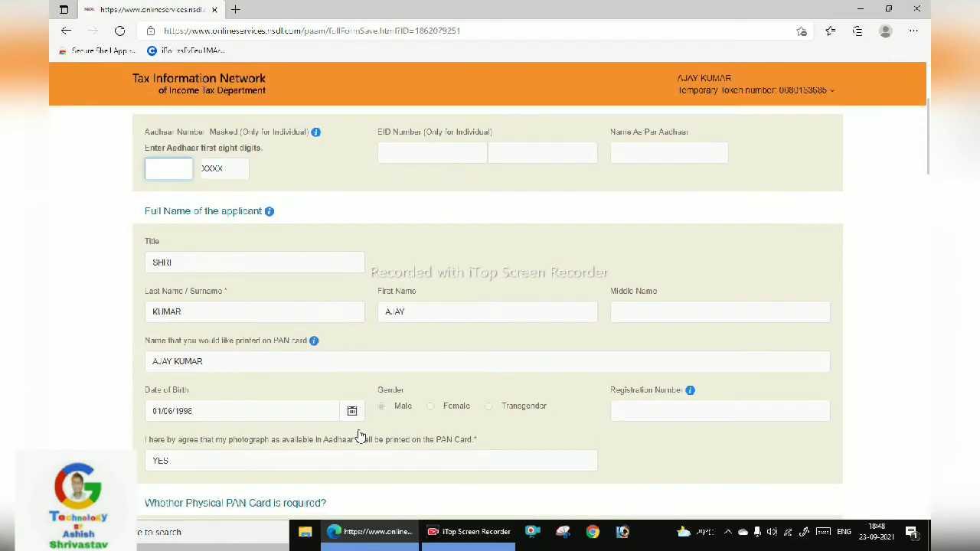
scroll(360, 437, up, 1)
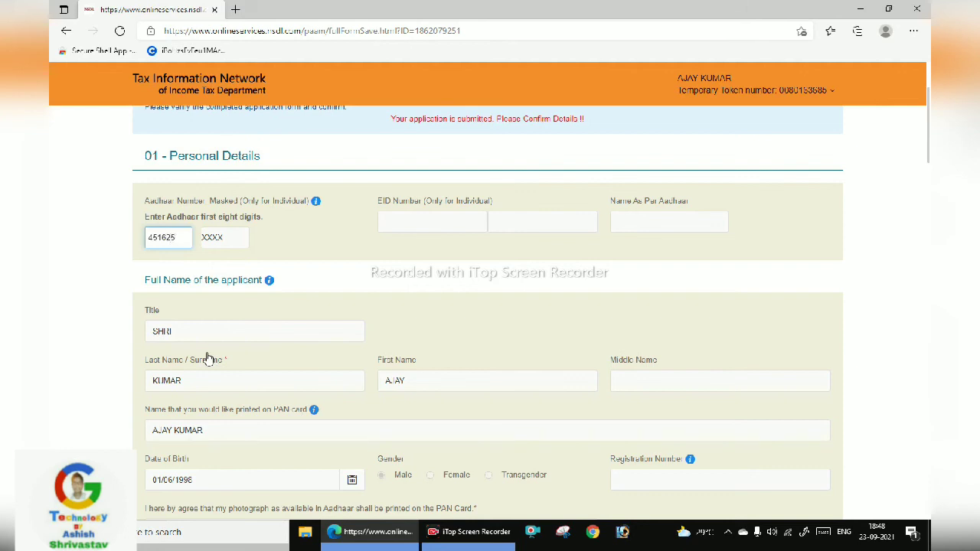
click(429, 264)
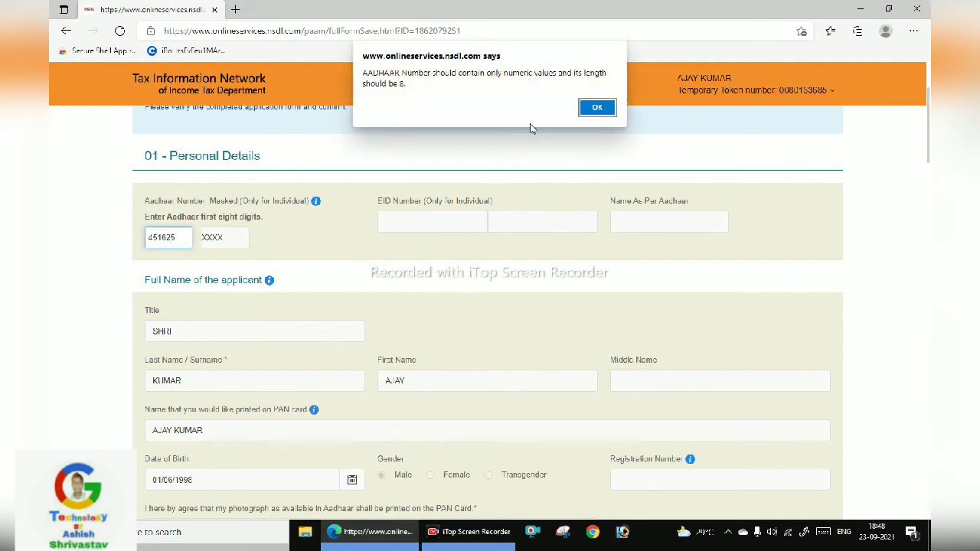
click(596, 108)
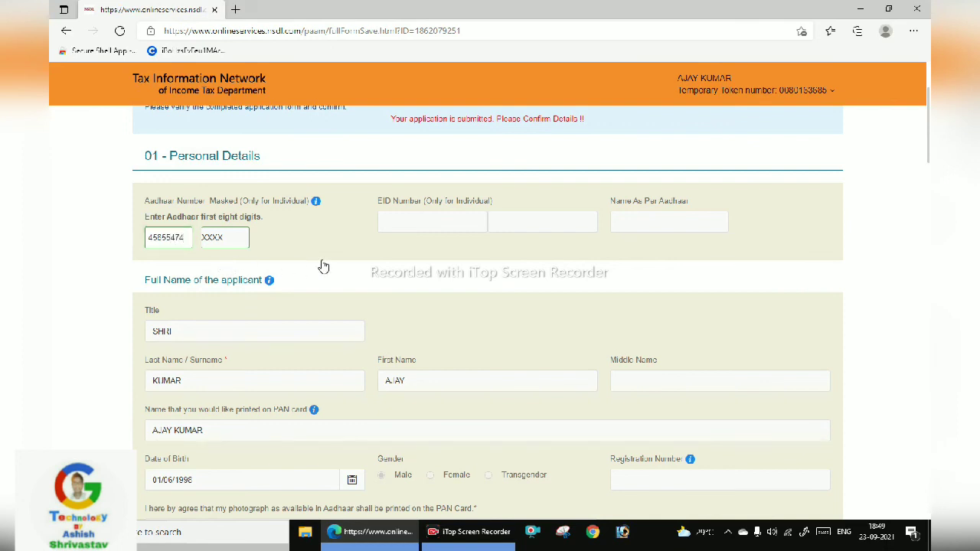
Review the submitted Form 49A and proceed to the payment mode page
scroll(367, 306, down, 1)
scroll(389, 303, down, 2)
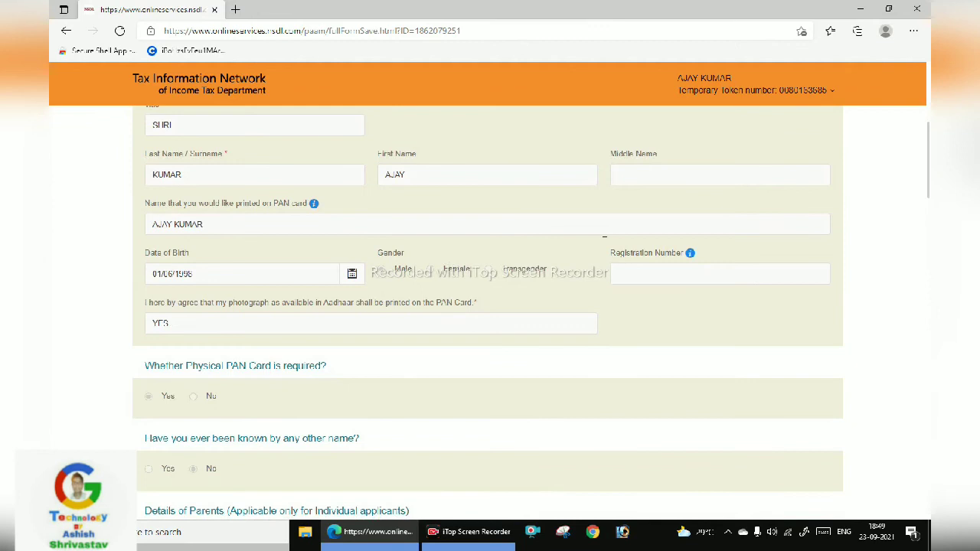
scroll(411, 245, down, 9)
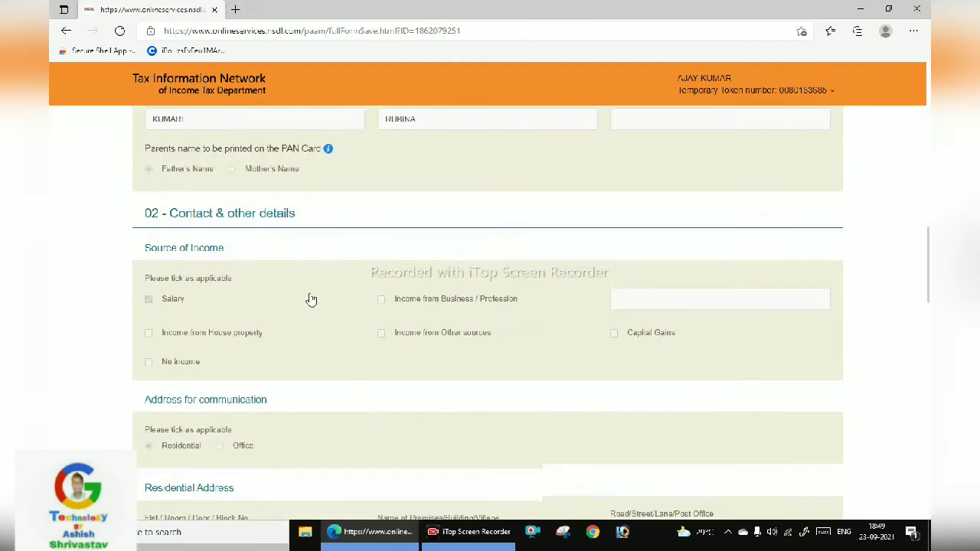
scroll(311, 299, down, 10)
scroll(368, 287, down, 6)
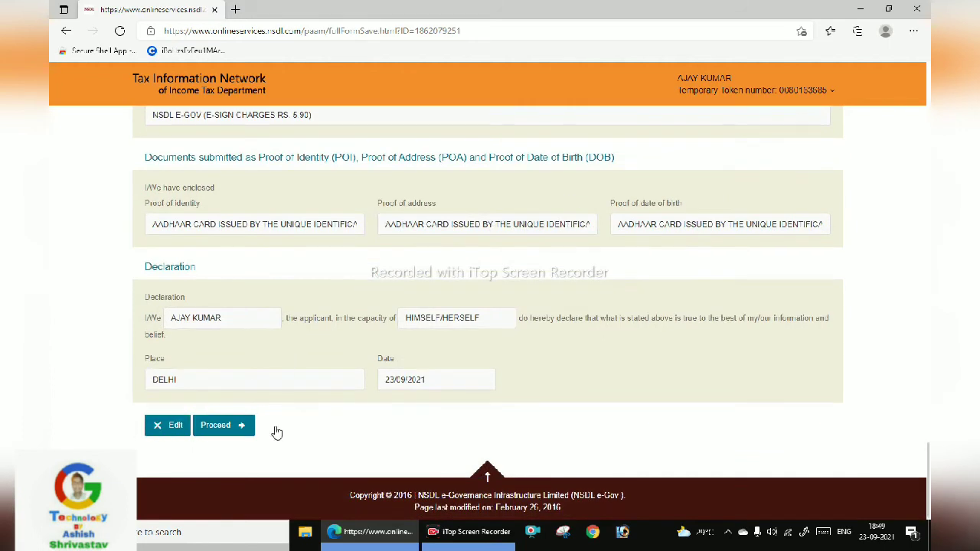
click(222, 433)
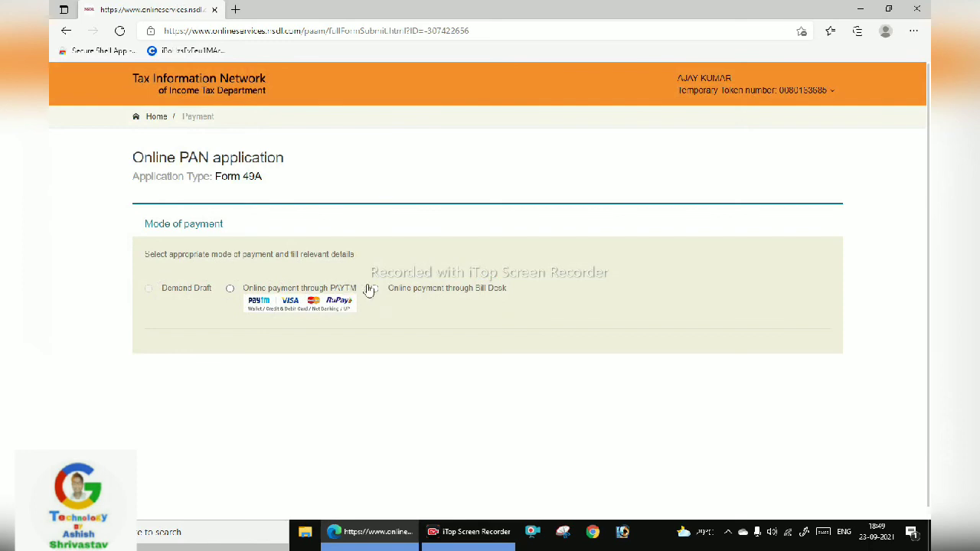
Select Online payment through Bill Desk, agree to the terms, and proceed to payment
click(386, 289)
scroll(389, 322, down, 1)
scroll(389, 322, down, 3)
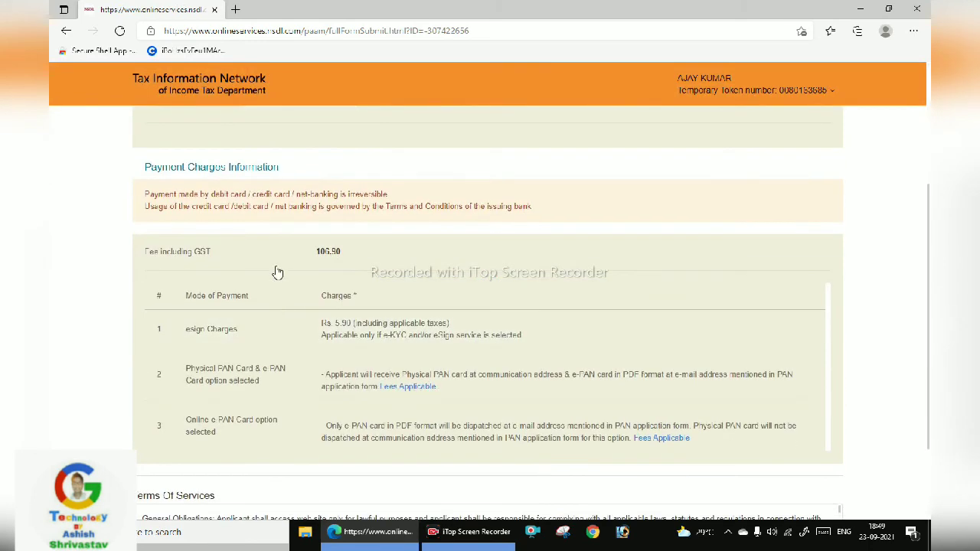
scroll(337, 295, down, 1)
scroll(371, 320, down, 1)
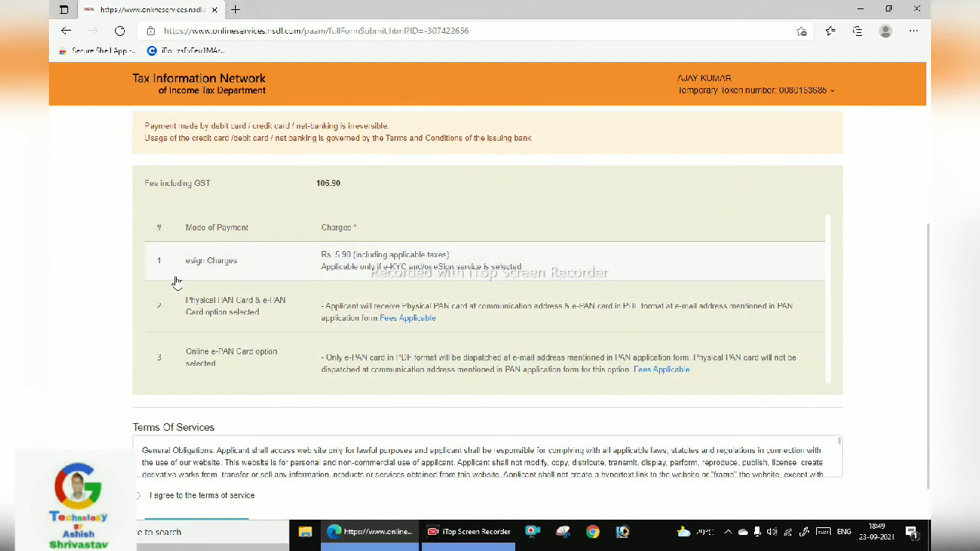
scroll(161, 276, down, 1)
click(204, 451)
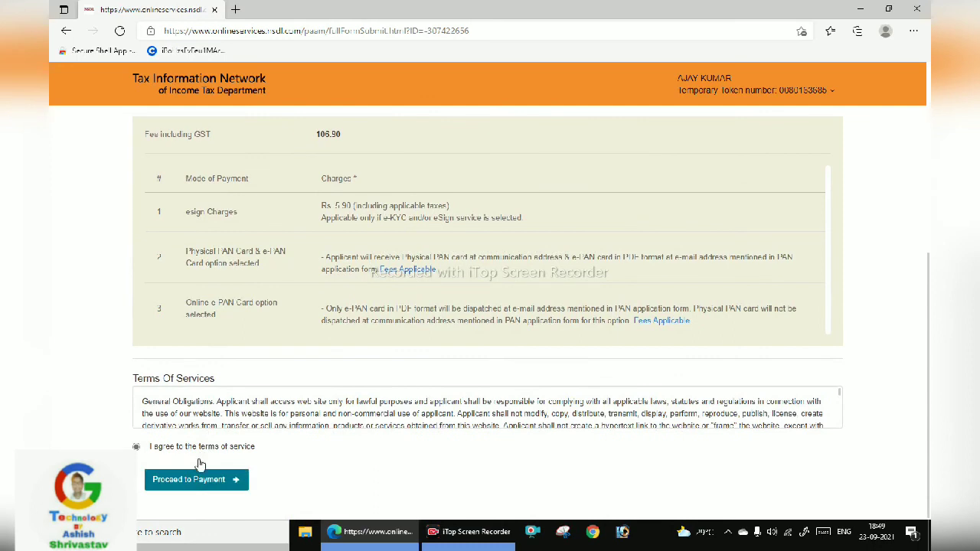
click(198, 480)
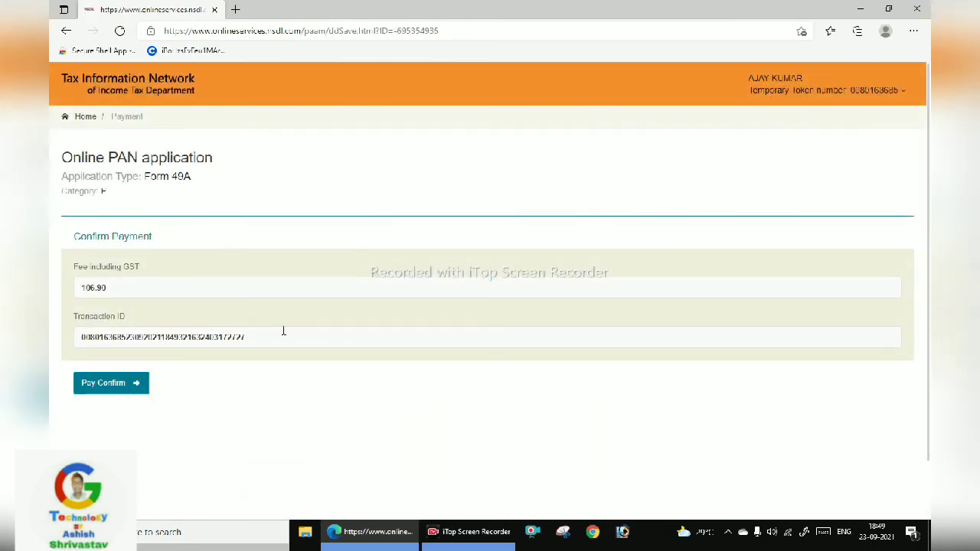
Confirm the ₹106.90 payment and browse BillDesk's options, ending on the Internet Banking bank list
click(137, 392)
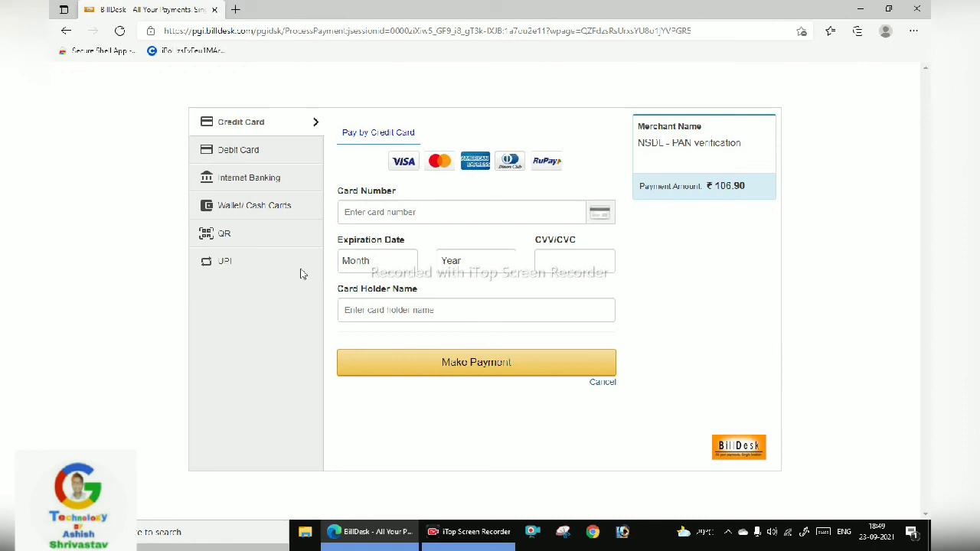
click(230, 160)
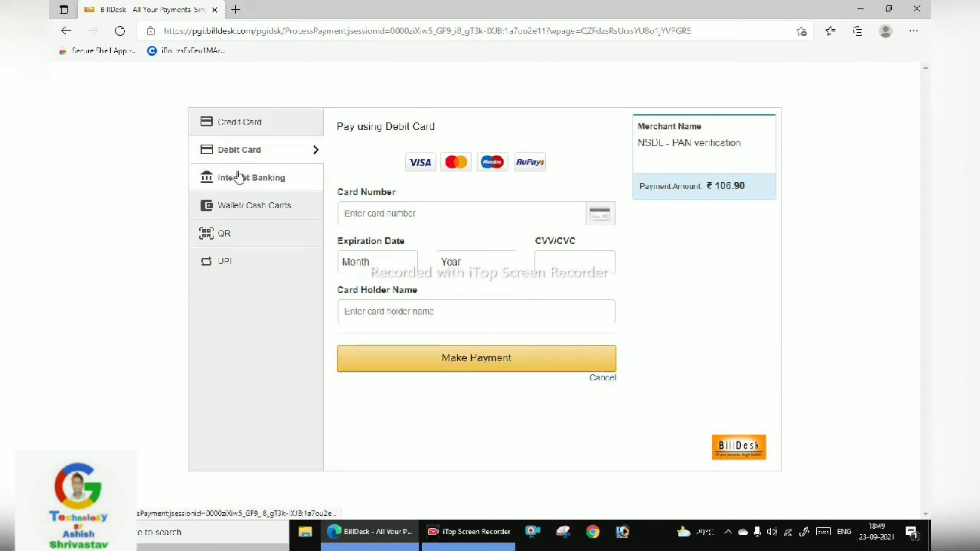
click(238, 177)
click(252, 207)
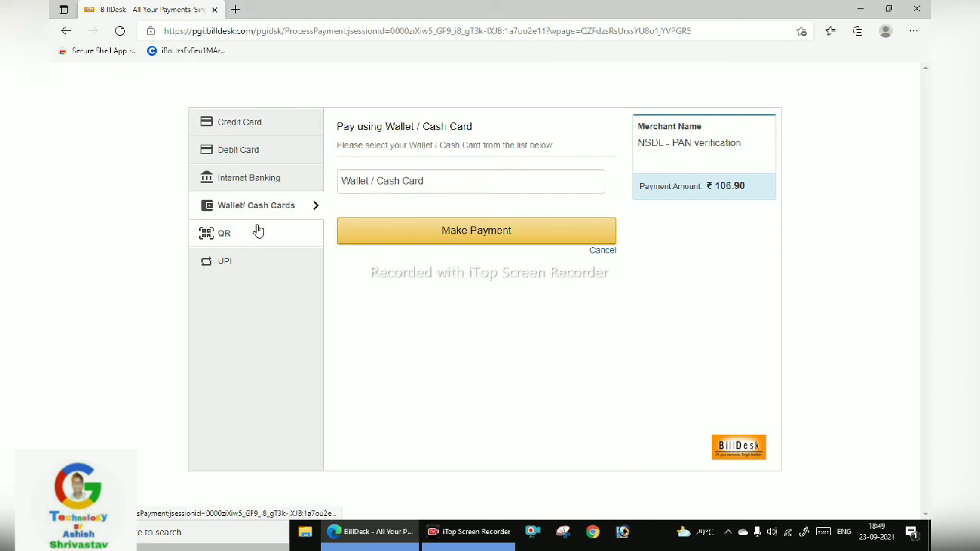
click(260, 236)
click(263, 268)
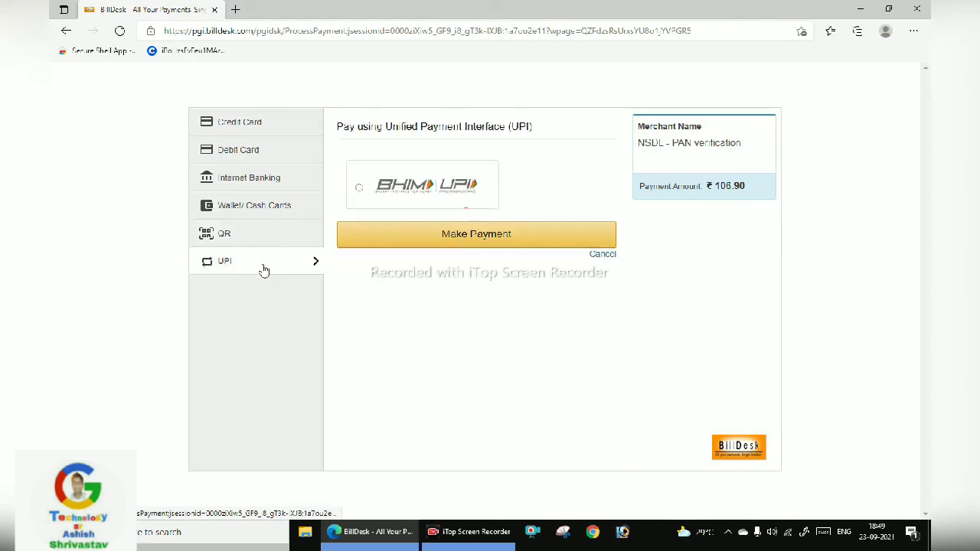
click(258, 187)
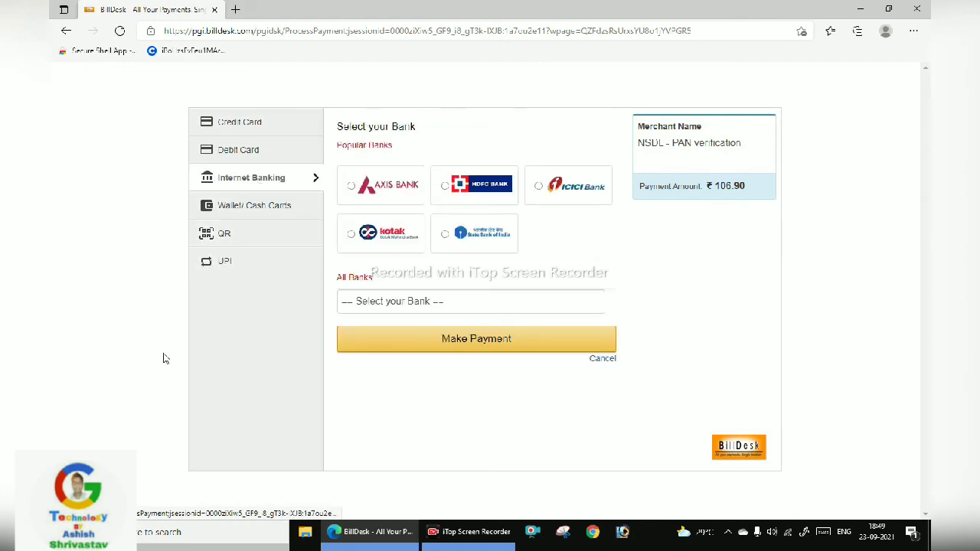